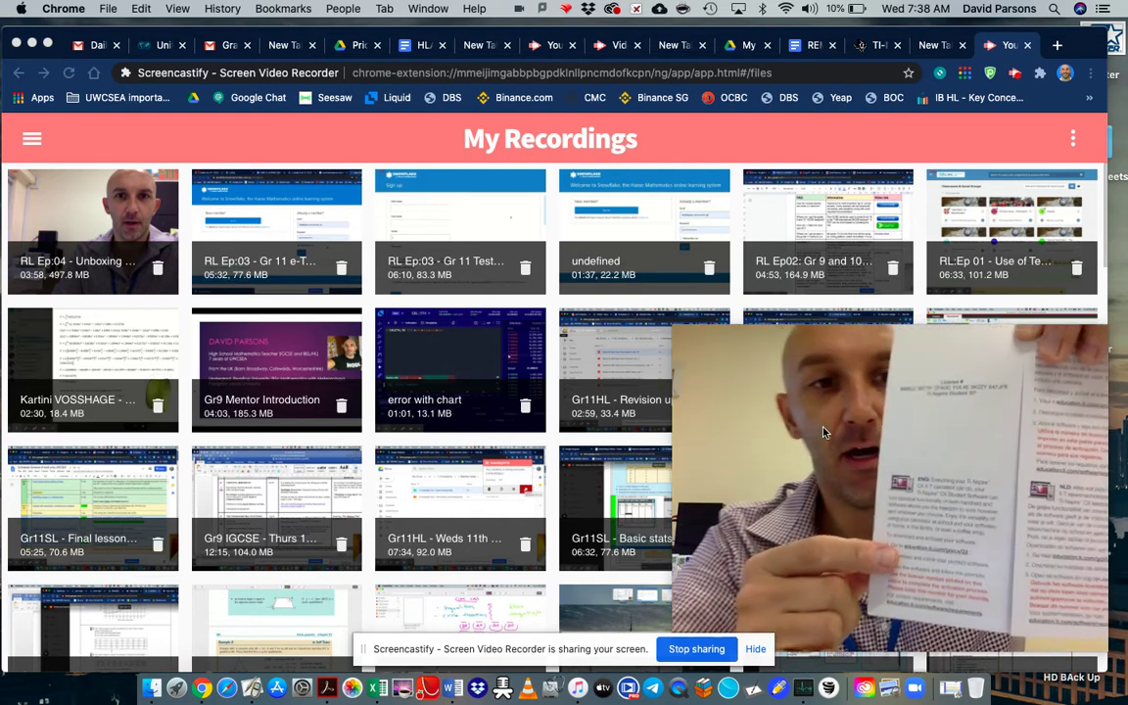
# Switch to the TI-Nspire CX Student Software tab in Chrome
pyautogui.moveTo(883, 347)
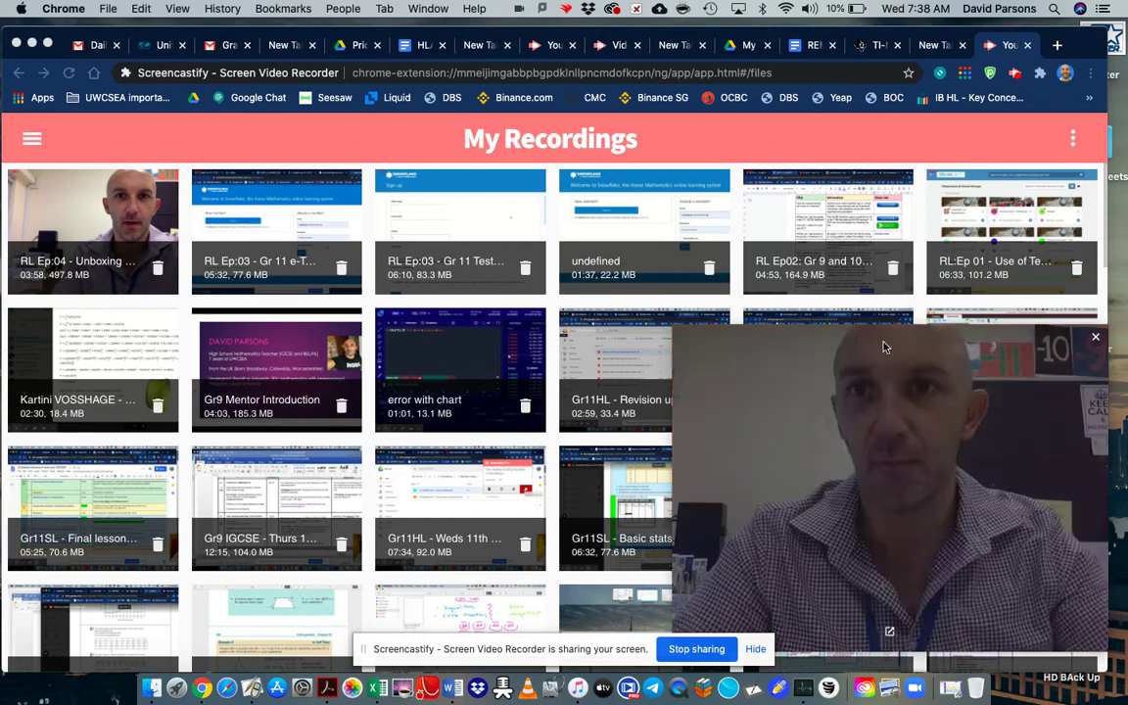
pyautogui.click(876, 45)
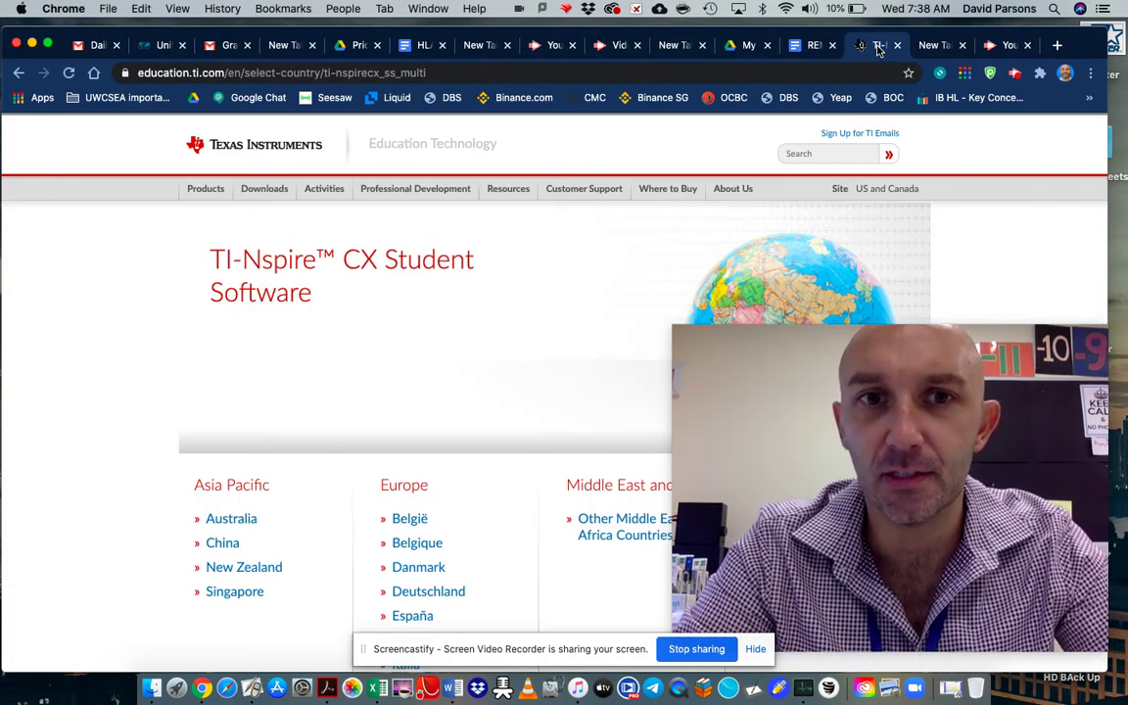
# Close the floating webcam preview and make Chrome full screen
pyautogui.moveTo(773, 396)
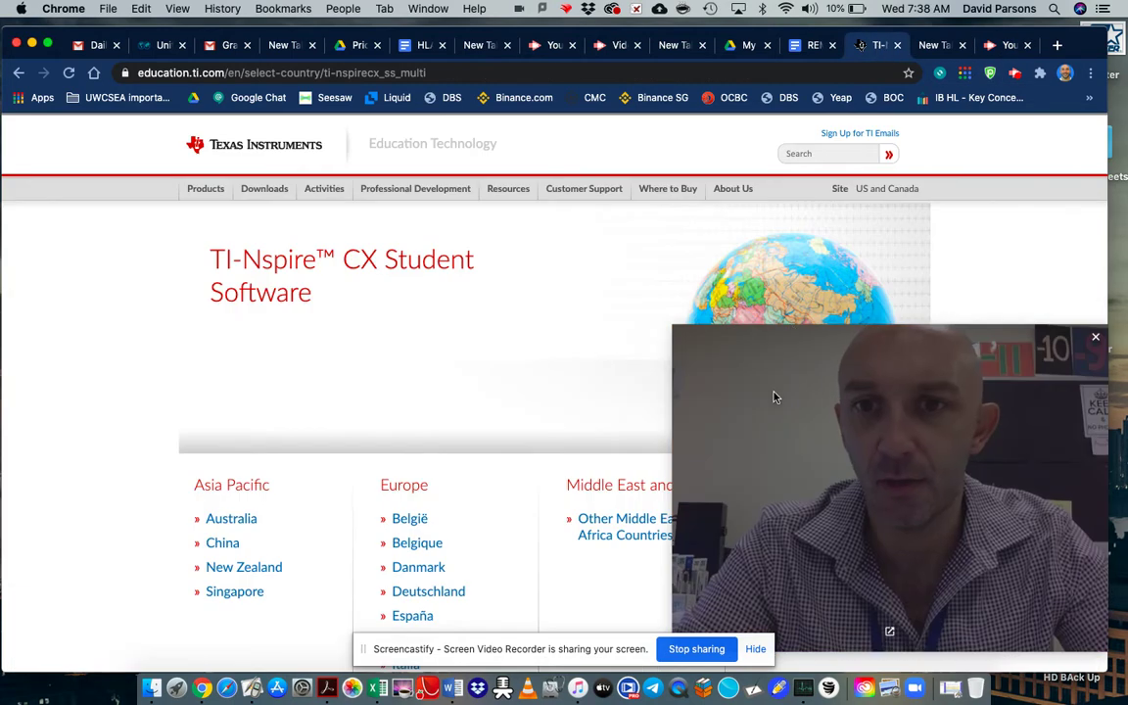
pyautogui.click(1097, 339)
pyautogui.click(47, 44)
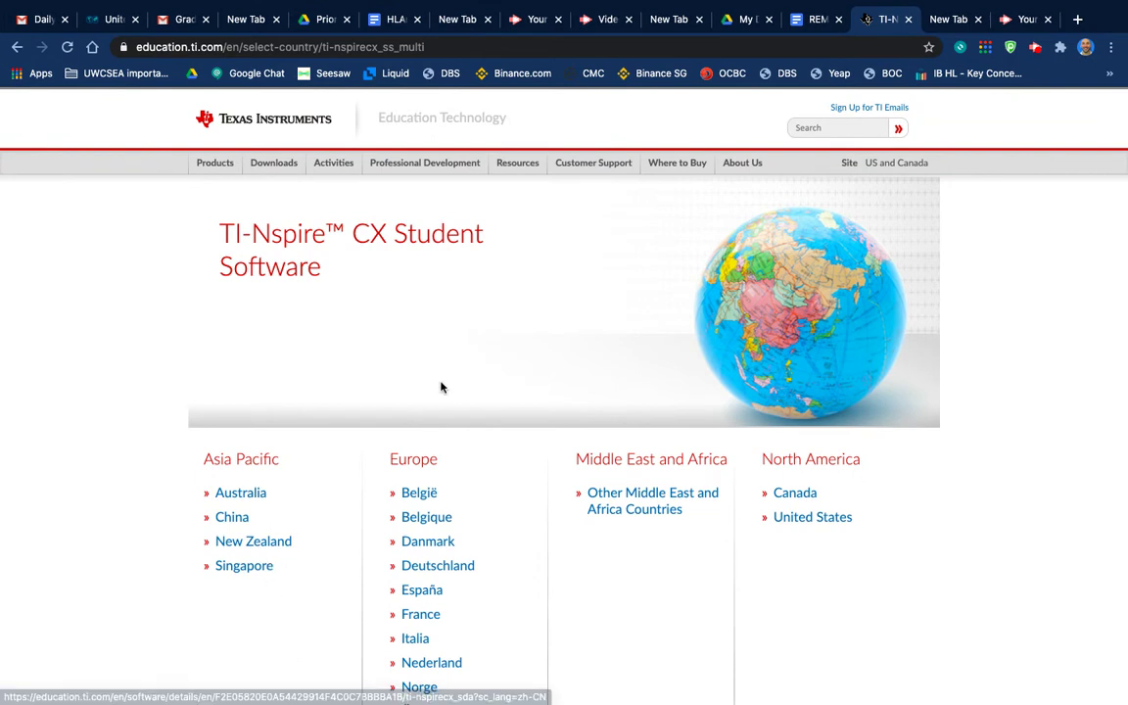
# Choose Singapore under Asia Pacific as the download region
pyautogui.scroll(-2, 441, 386)
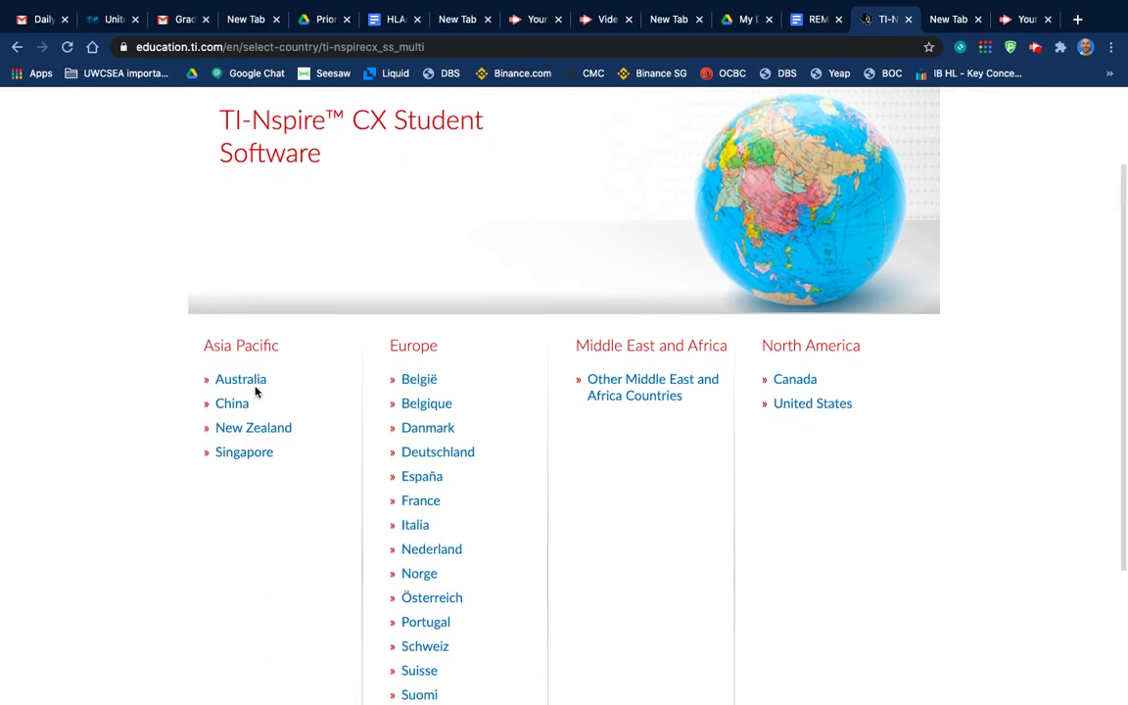
pyautogui.scroll(-1, 290, 403)
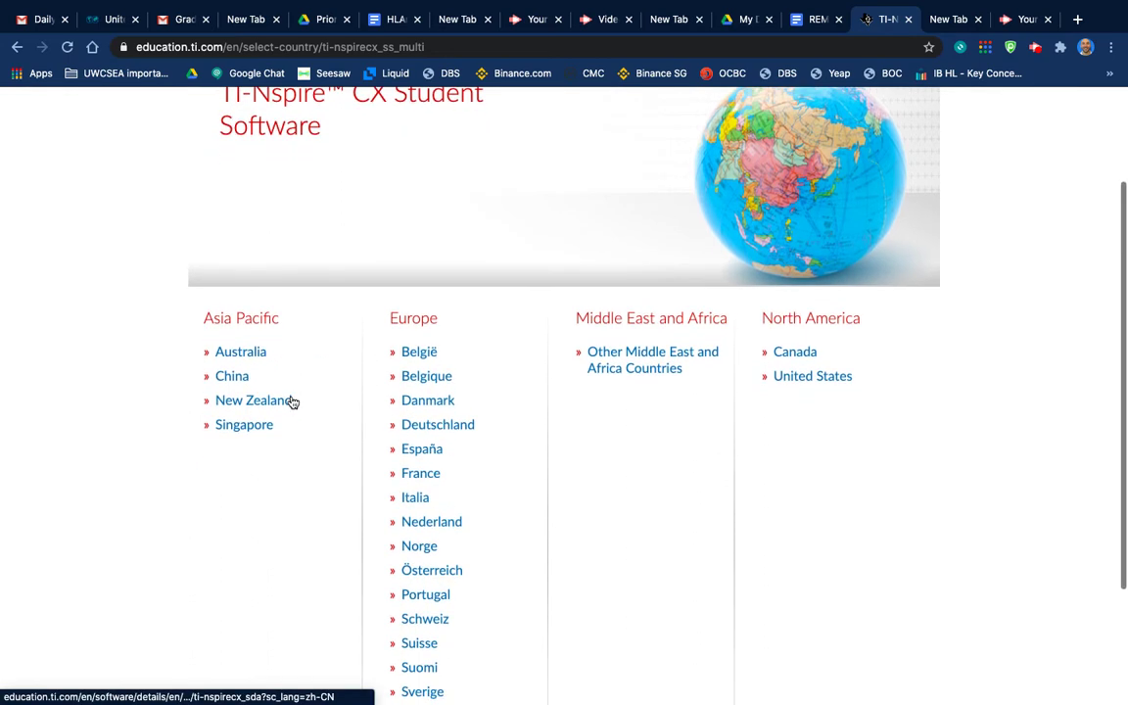
pyautogui.click(251, 428)
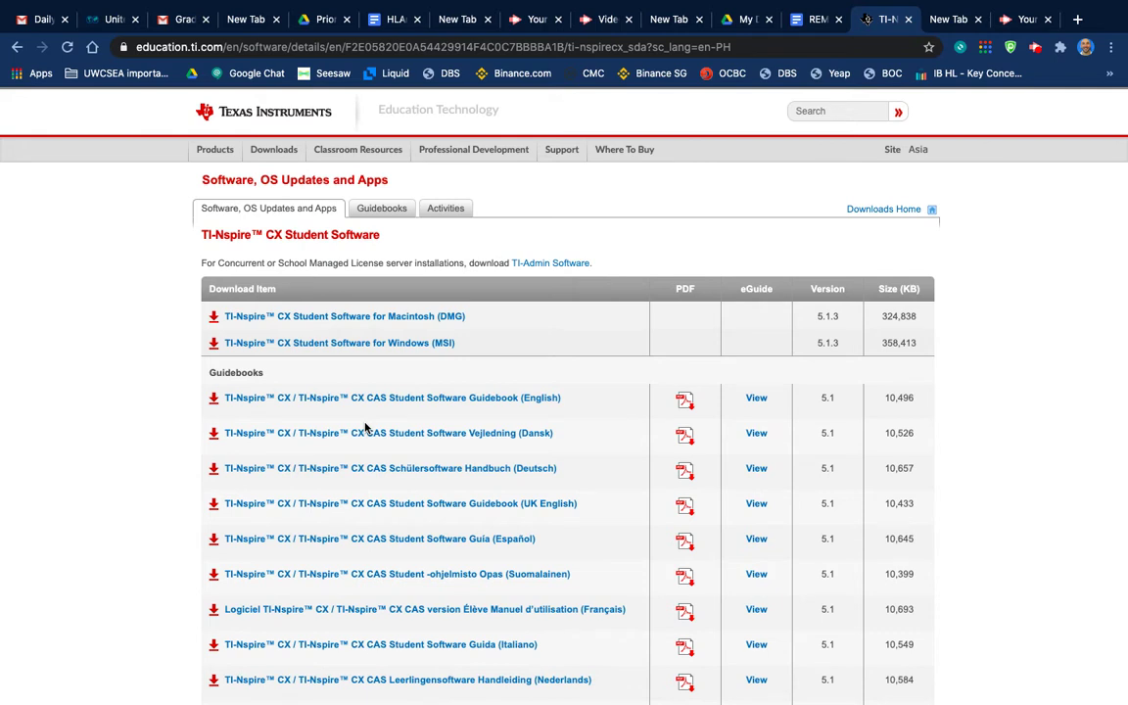
# Download the Macintosh (DMG) 5.1.3 installer and open the downloaded disk image
pyautogui.scroll(-2, 294, 451)
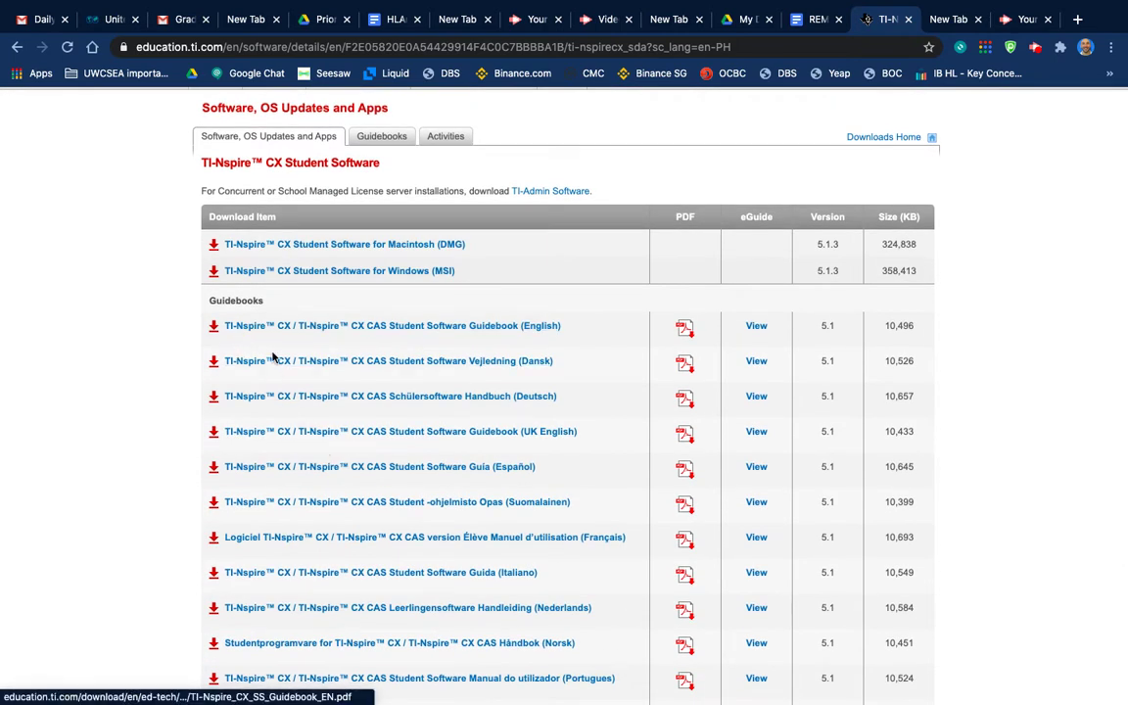
pyautogui.scroll(-3, 284, 503)
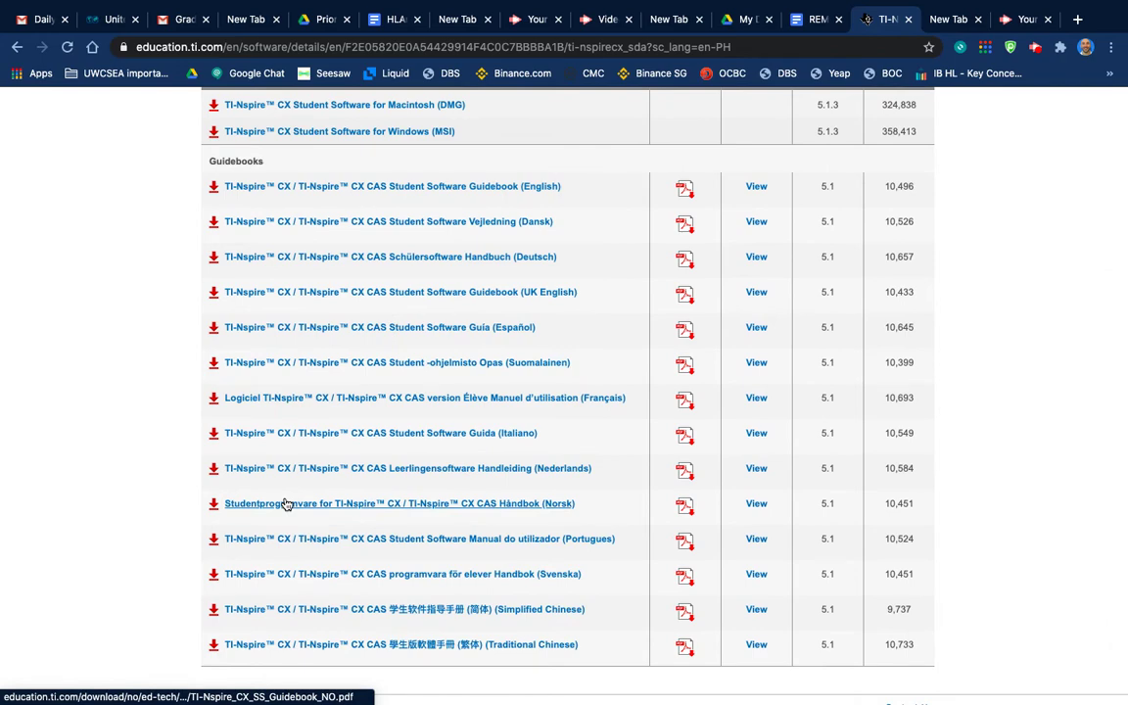
pyautogui.scroll(-2, 285, 504)
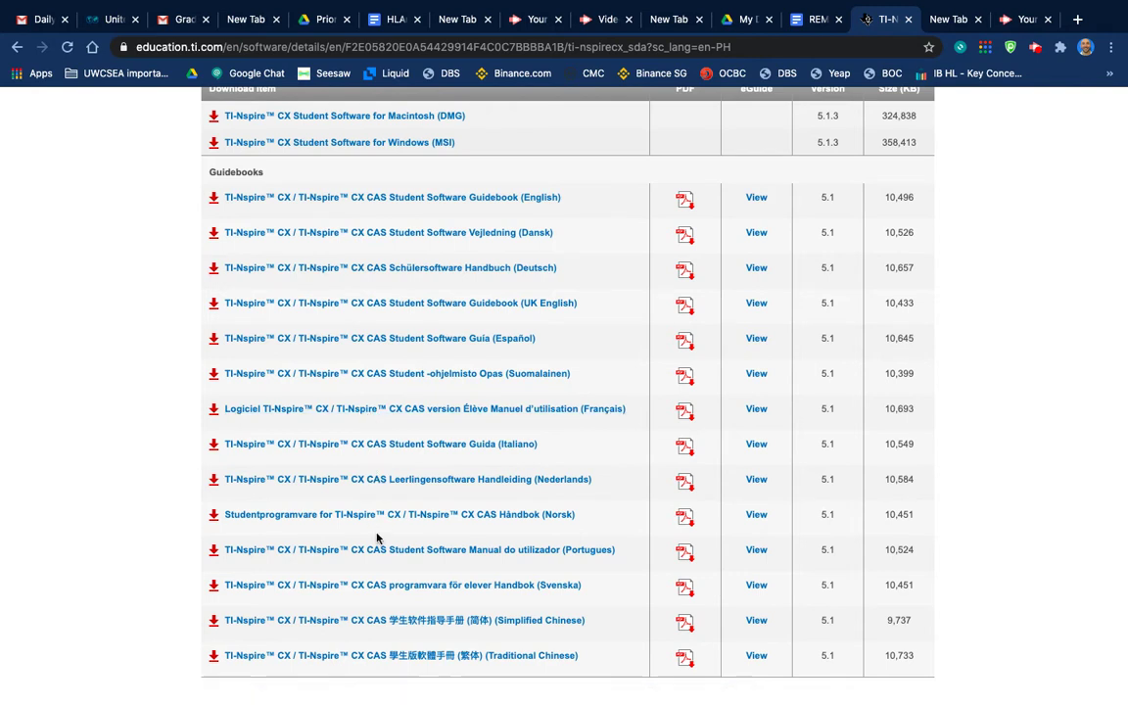
pyautogui.scroll(1, 377, 536)
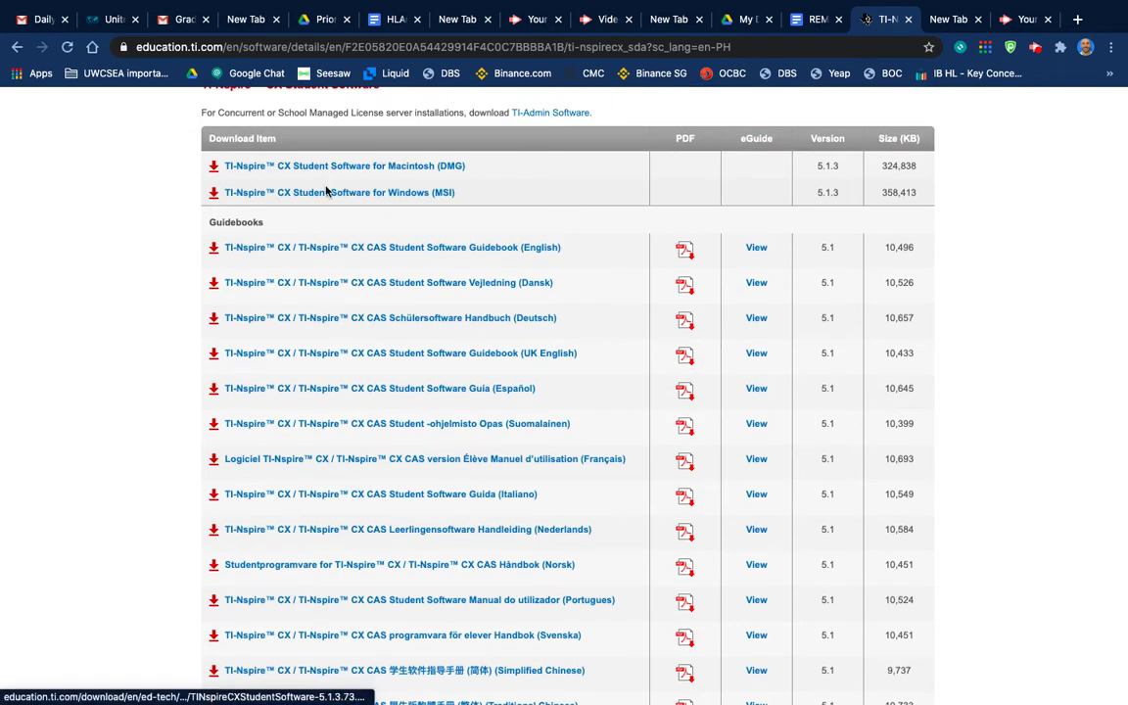
pyautogui.scroll(1, 355, 187)
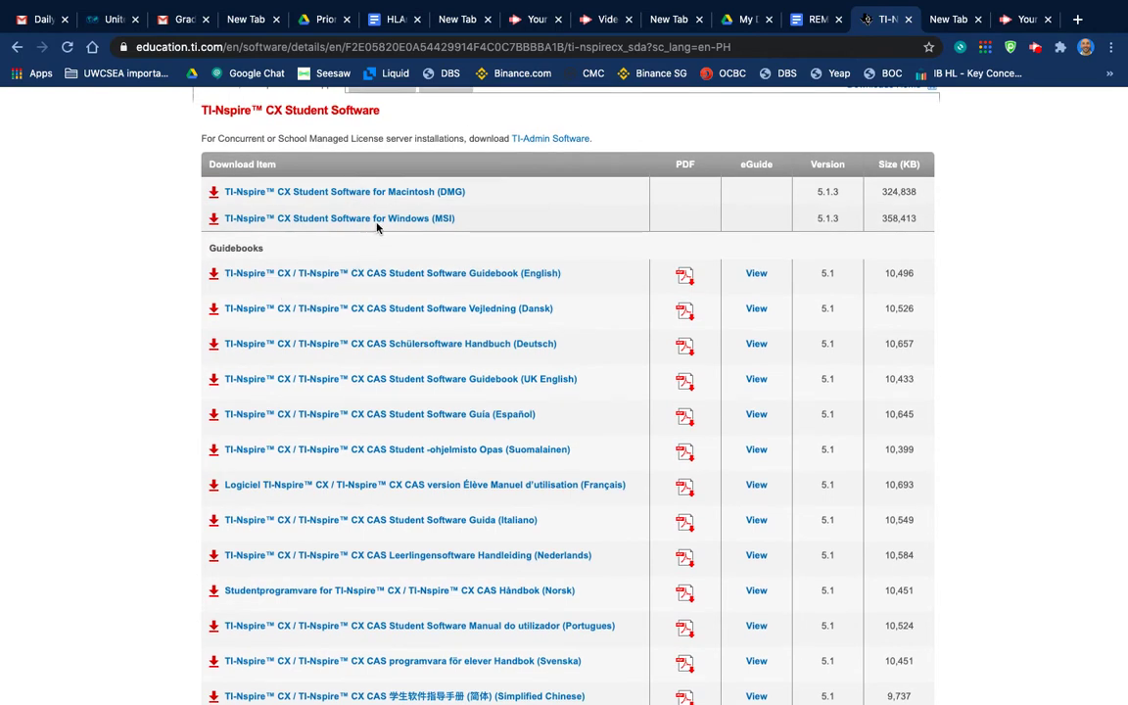
pyautogui.scroll(1, 212, 200)
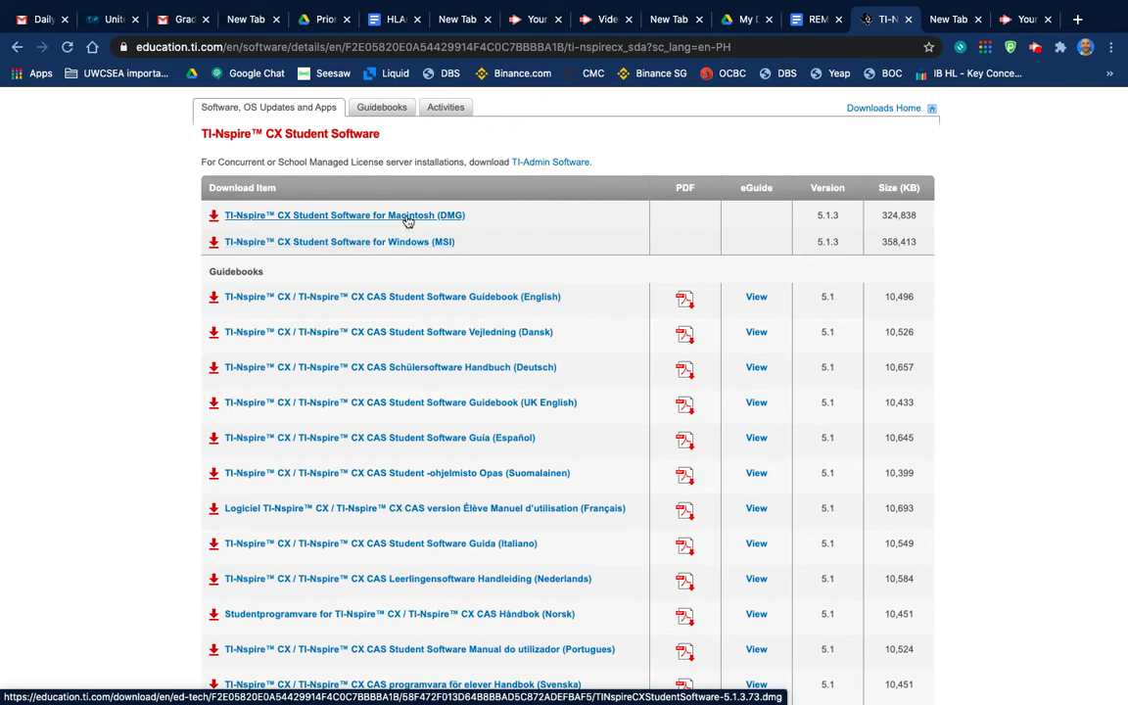
pyautogui.scroll(1, 433, 223)
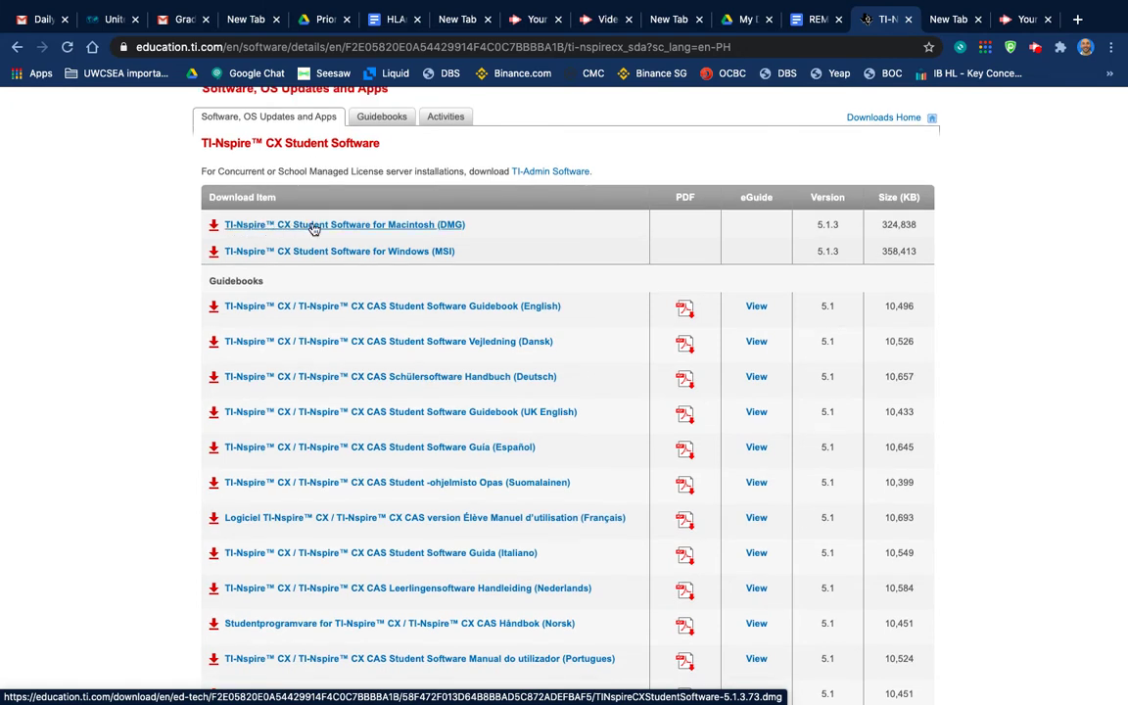
pyautogui.click(430, 227)
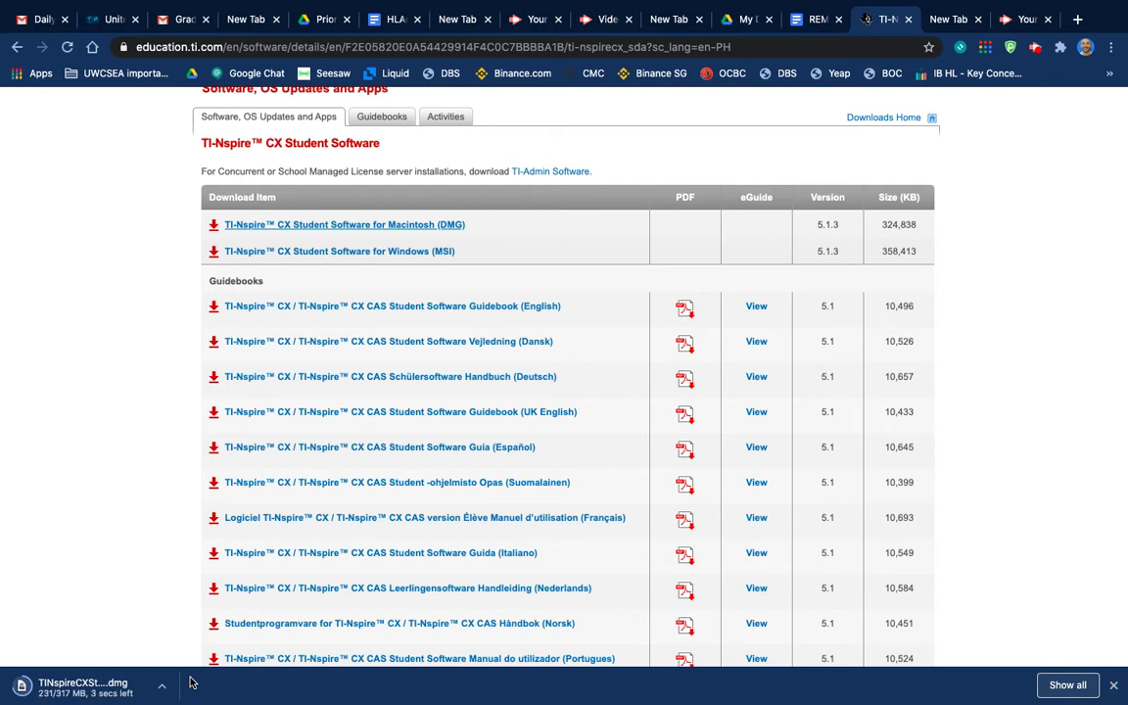
pyautogui.click(94, 688)
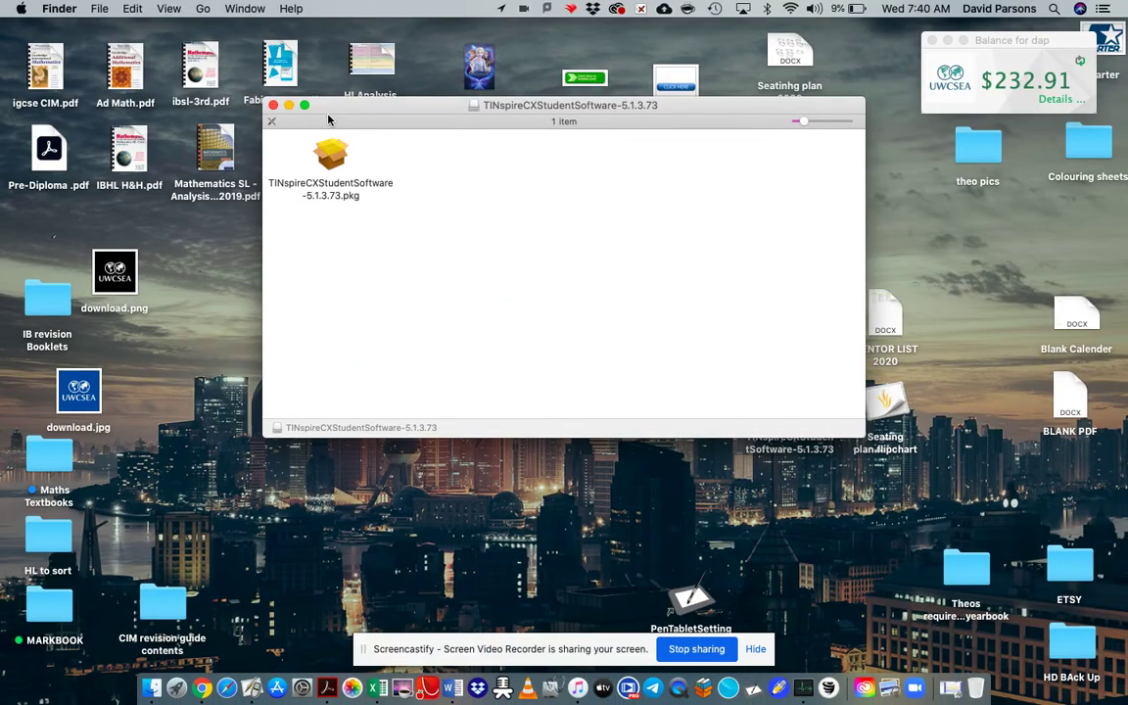
# Launch the TINspireCXStudentSoftware-5.1.3.73.pkg installer from the mounted disk image
pyautogui.moveTo(336, 108); pyautogui.dragTo(372, 75)
pyautogui.click(364, 128)
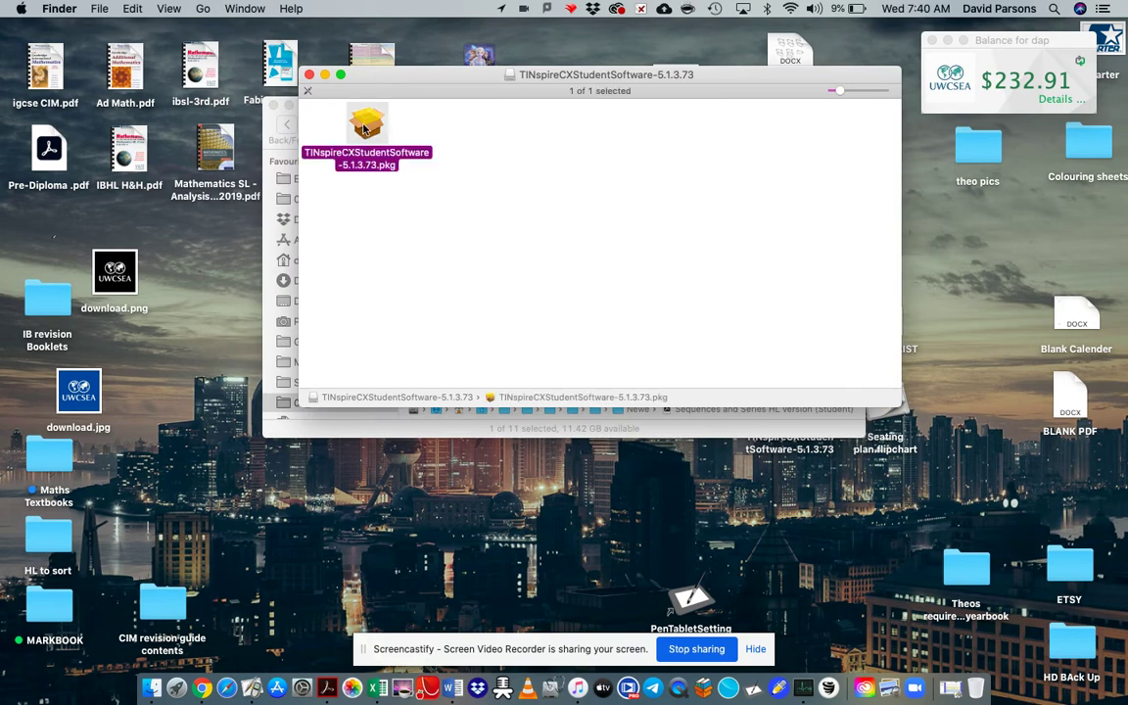
pyautogui.doubleClick(364, 127)
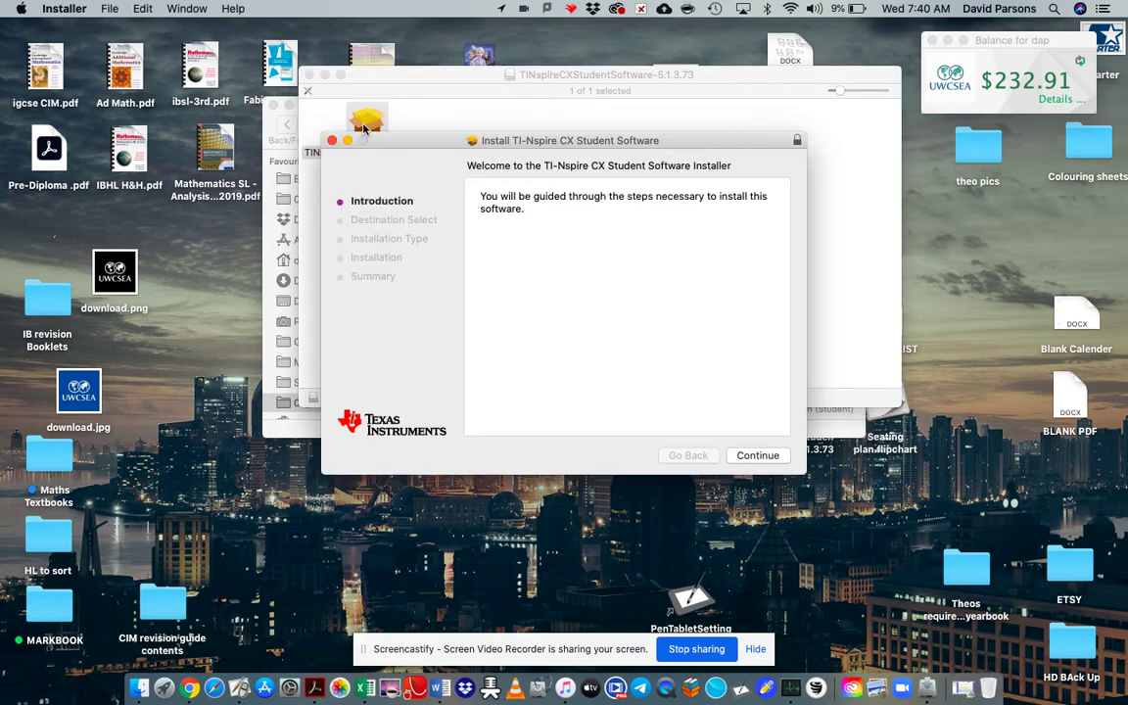
pyautogui.click(190, 689)
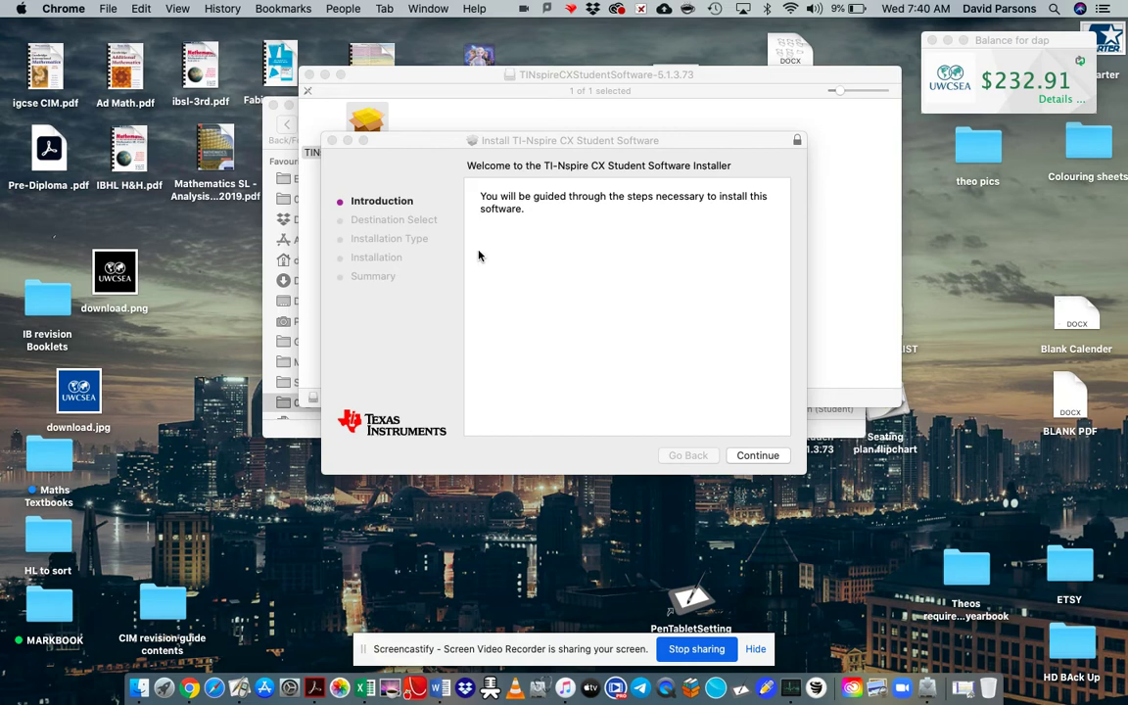
# Continue to the standard install on Macintosh HD and authorize it with the administrator password
pyautogui.click(431, 143)
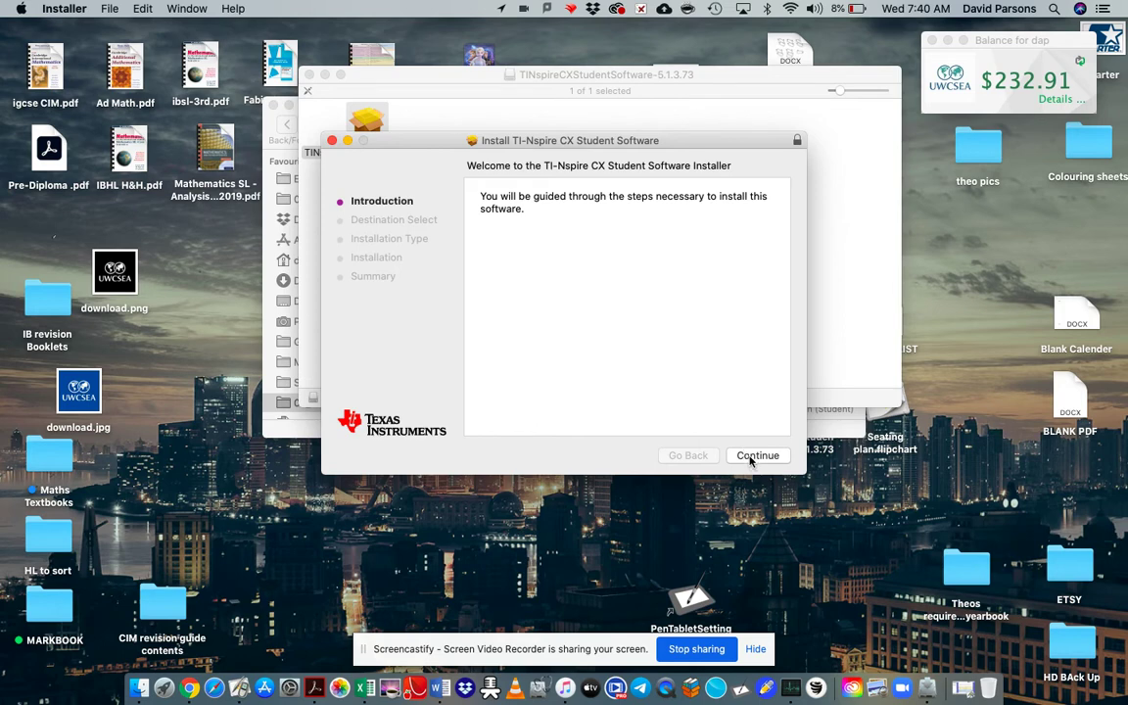
pyautogui.click(757, 456)
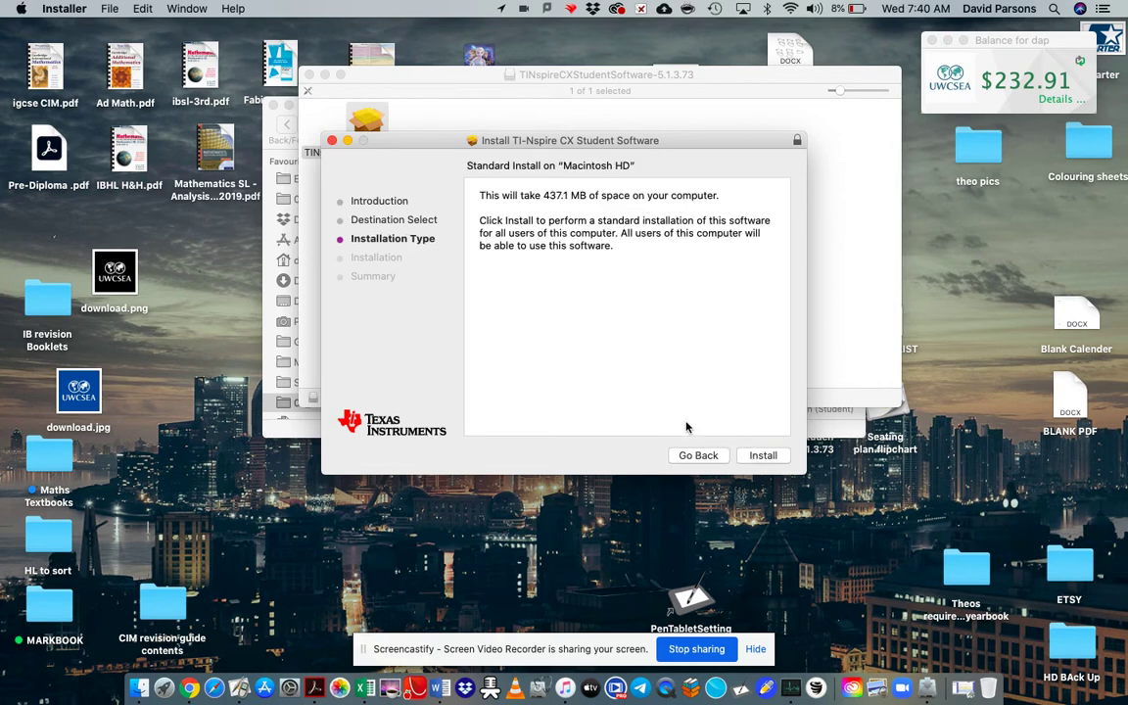
pyautogui.click(758, 456)
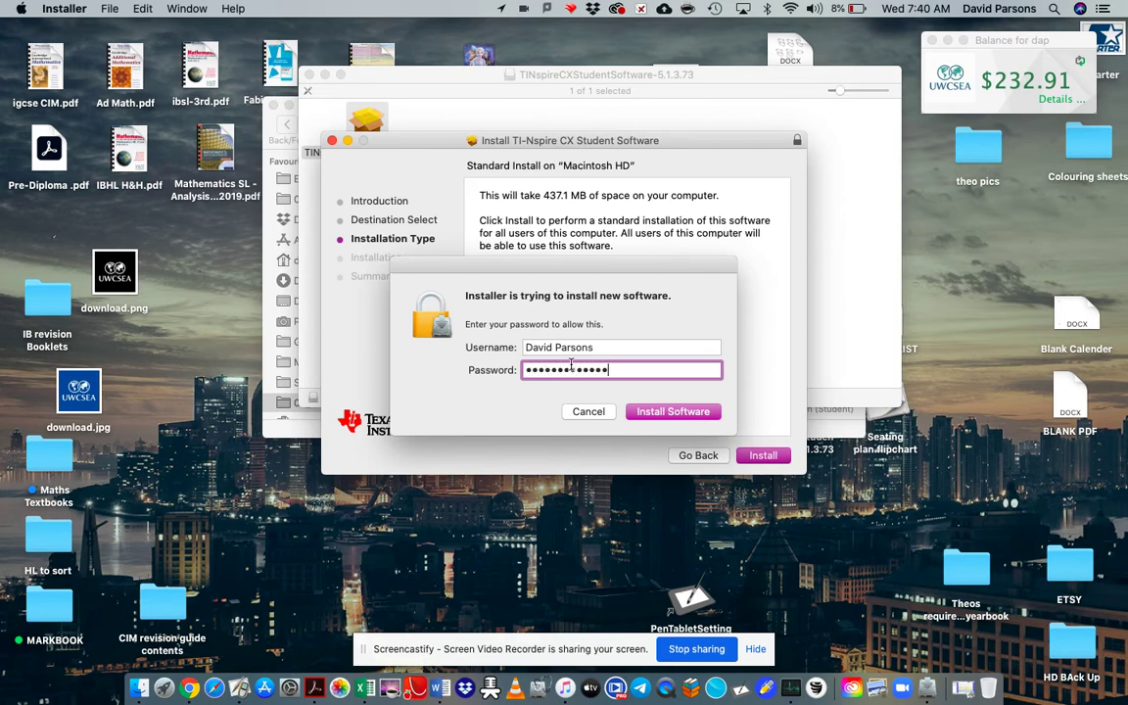
pyautogui.click(671, 413)
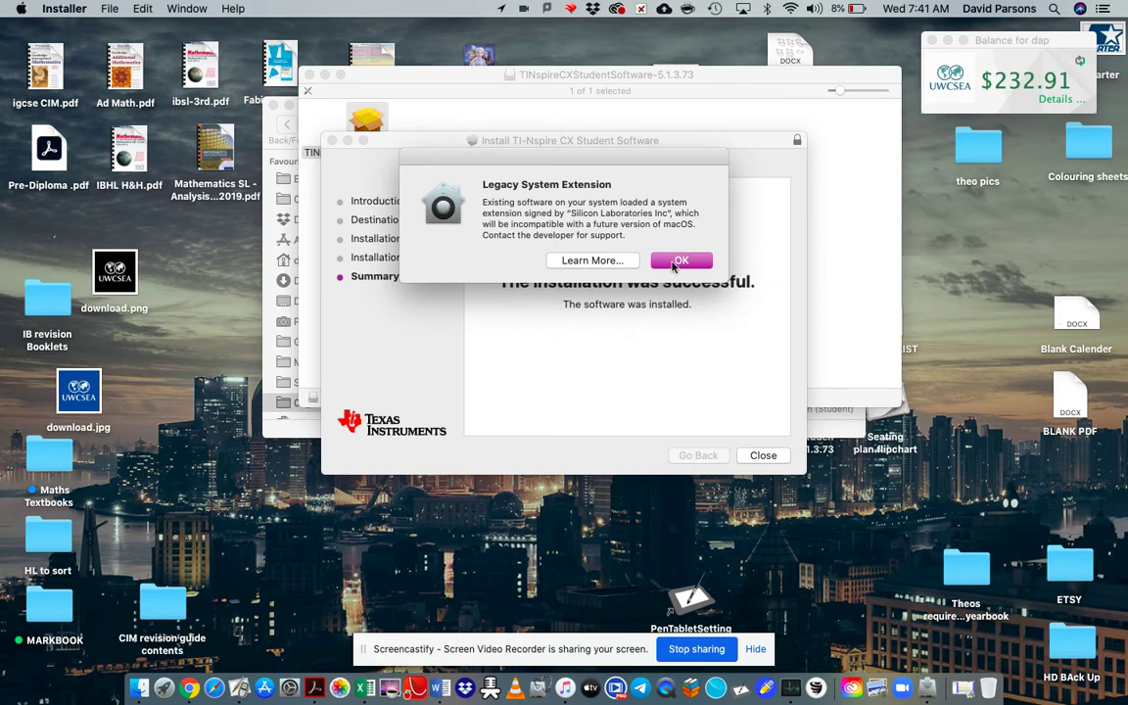
# Dismiss the Legacy System Extension alert, close the installer moving the package to the Bin, and clear the error
pyautogui.click(673, 265)
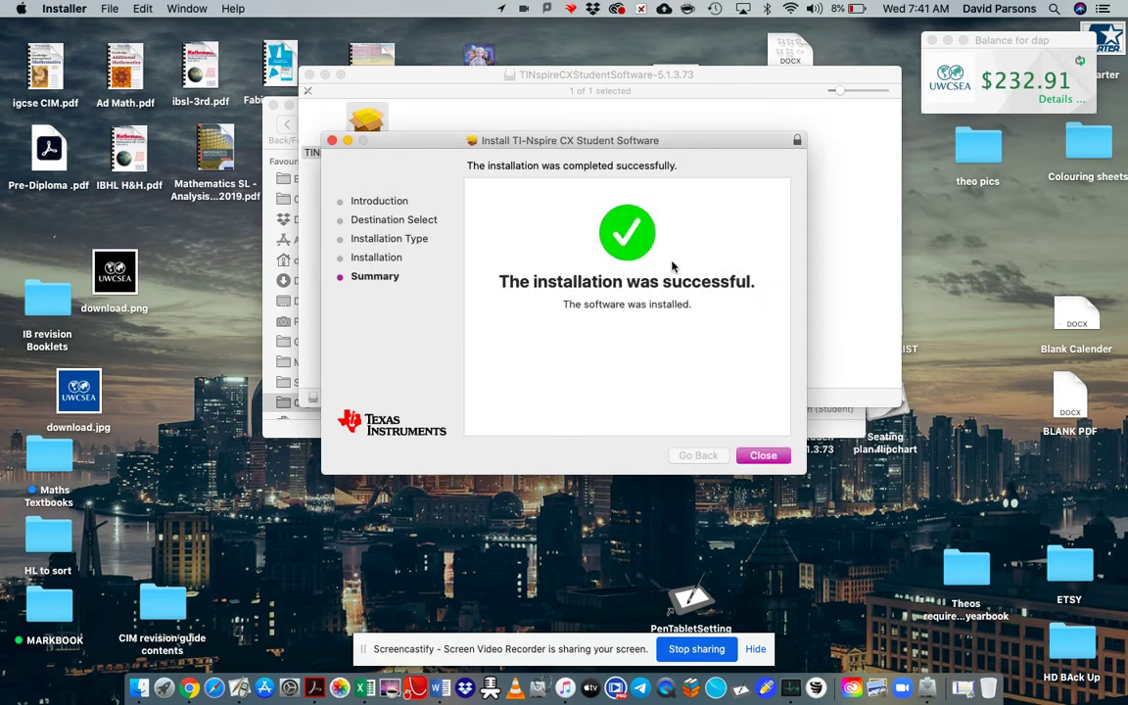
pyautogui.click(759, 455)
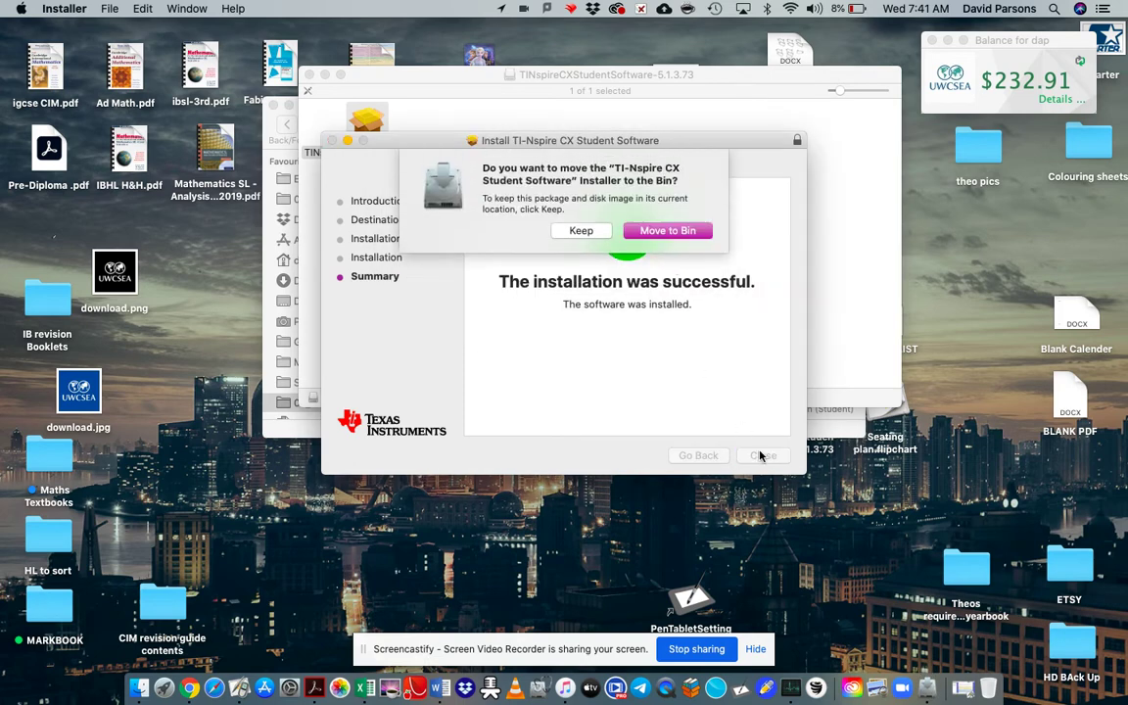
pyautogui.click(655, 232)
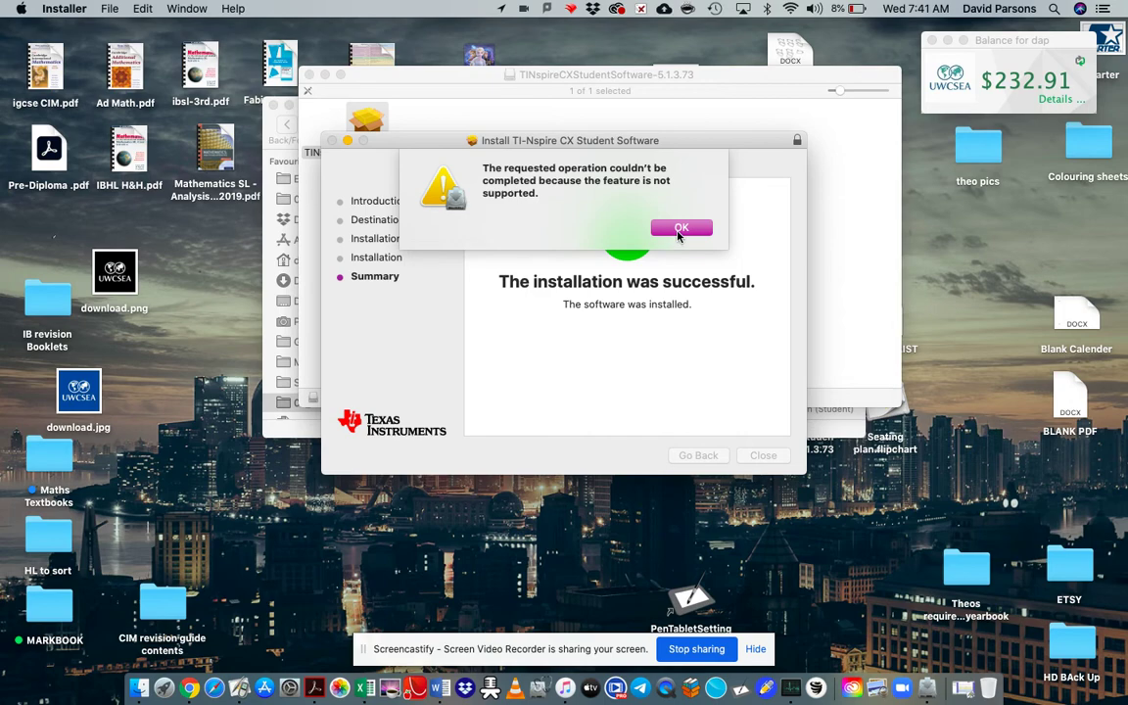
pyautogui.click(681, 228)
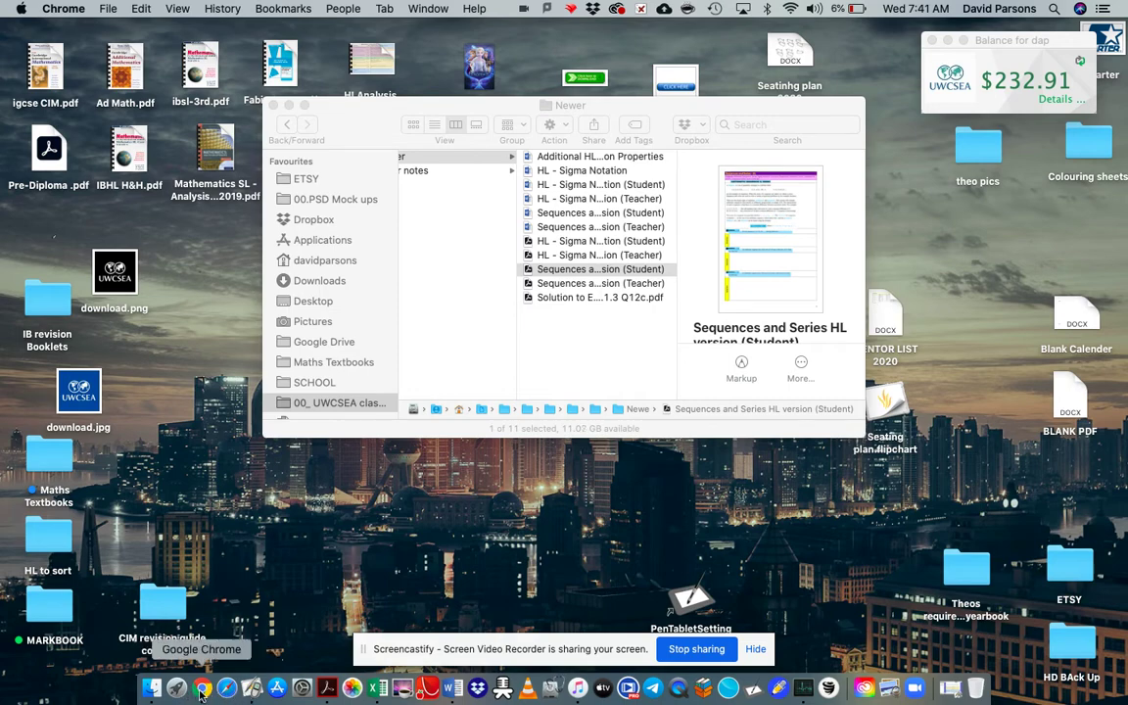
pyautogui.click(176, 689)
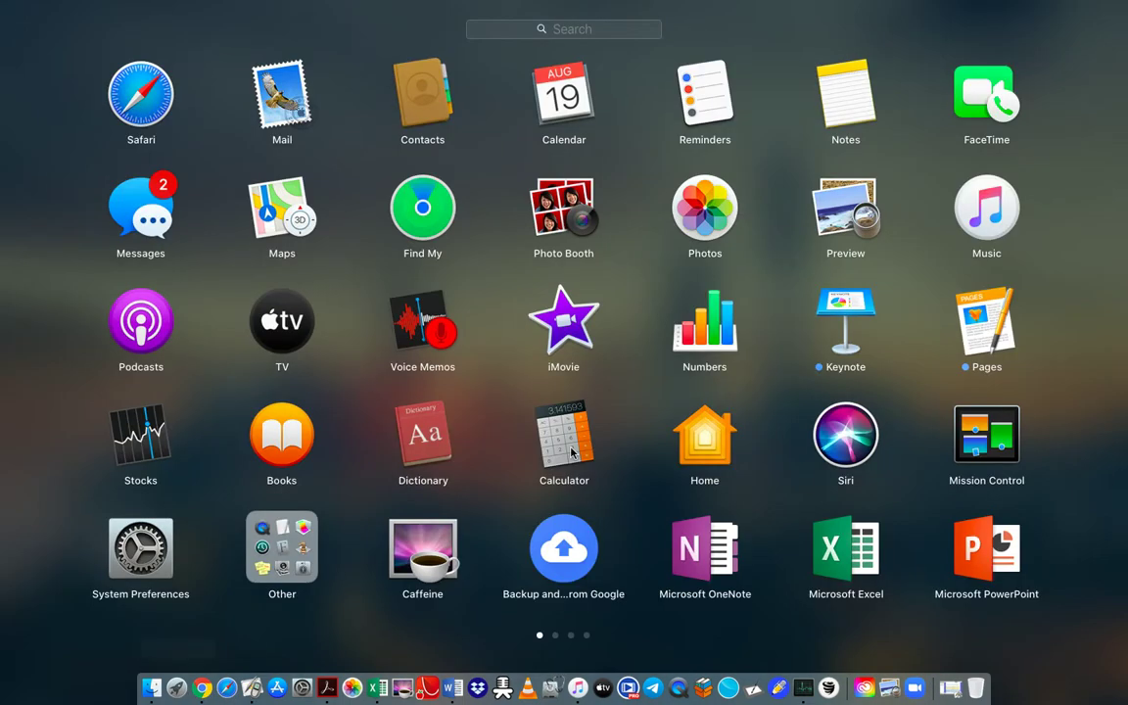
# Page through Launchpad and start TI-Nspire CX Student Software from its icon
pyautogui.hscroll(5, 573, 451)
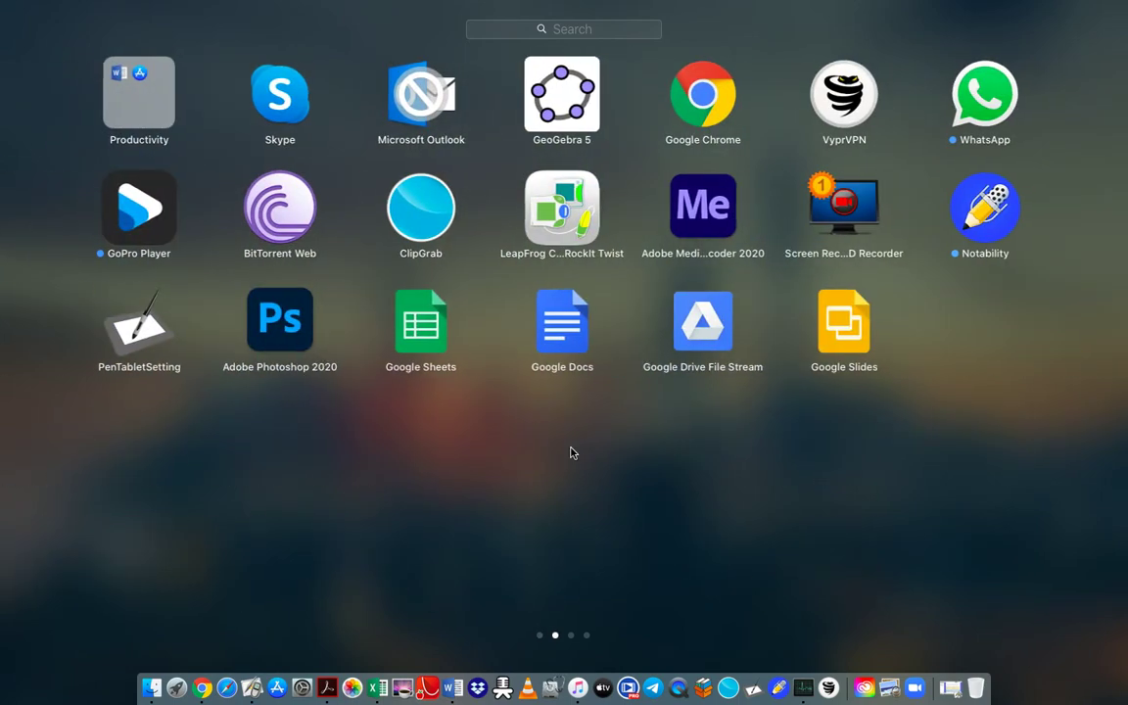
pyautogui.hscroll(5, 573, 452)
pyautogui.hscroll(5, 573, 452)
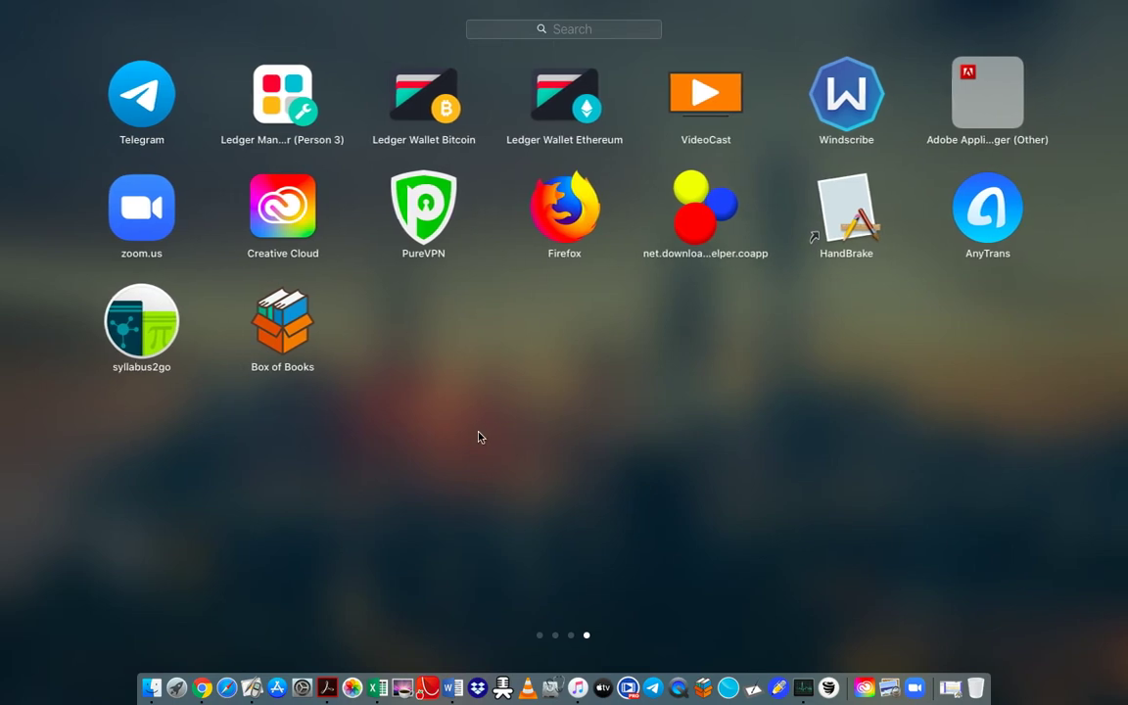
pyautogui.hscroll(-5, 479, 436)
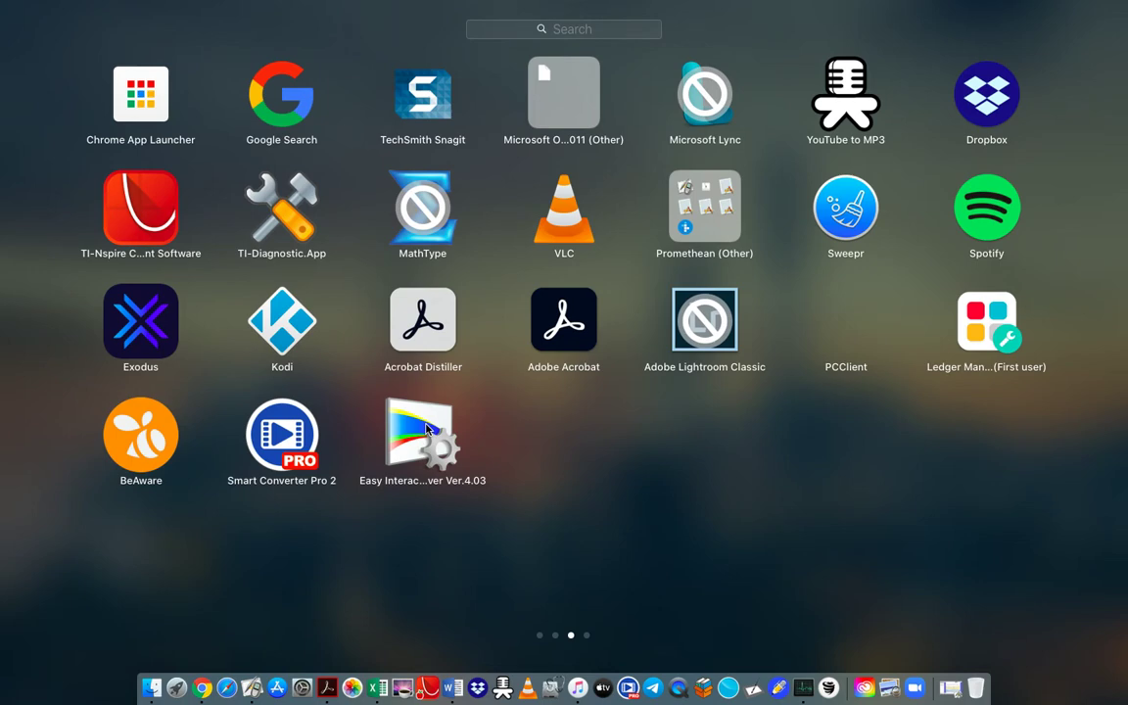
pyautogui.click(139, 209)
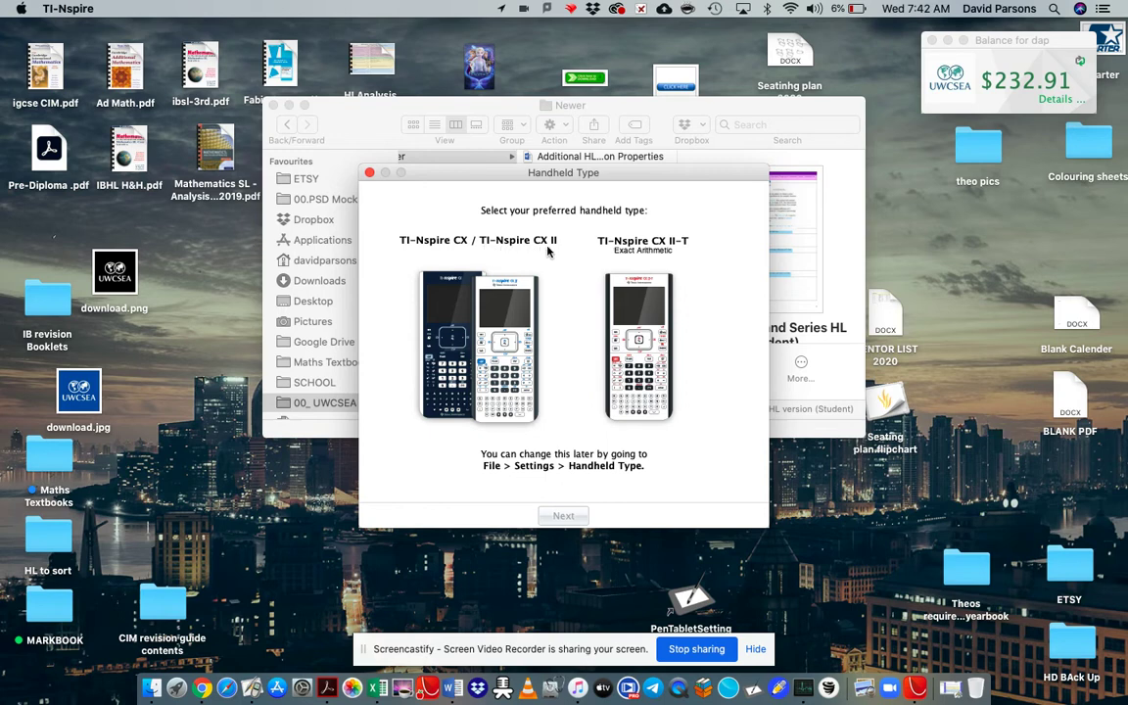
# Pick TI-Nspire CX / TI-Nspire CX II as the handheld type and confirm
pyautogui.click(465, 294)
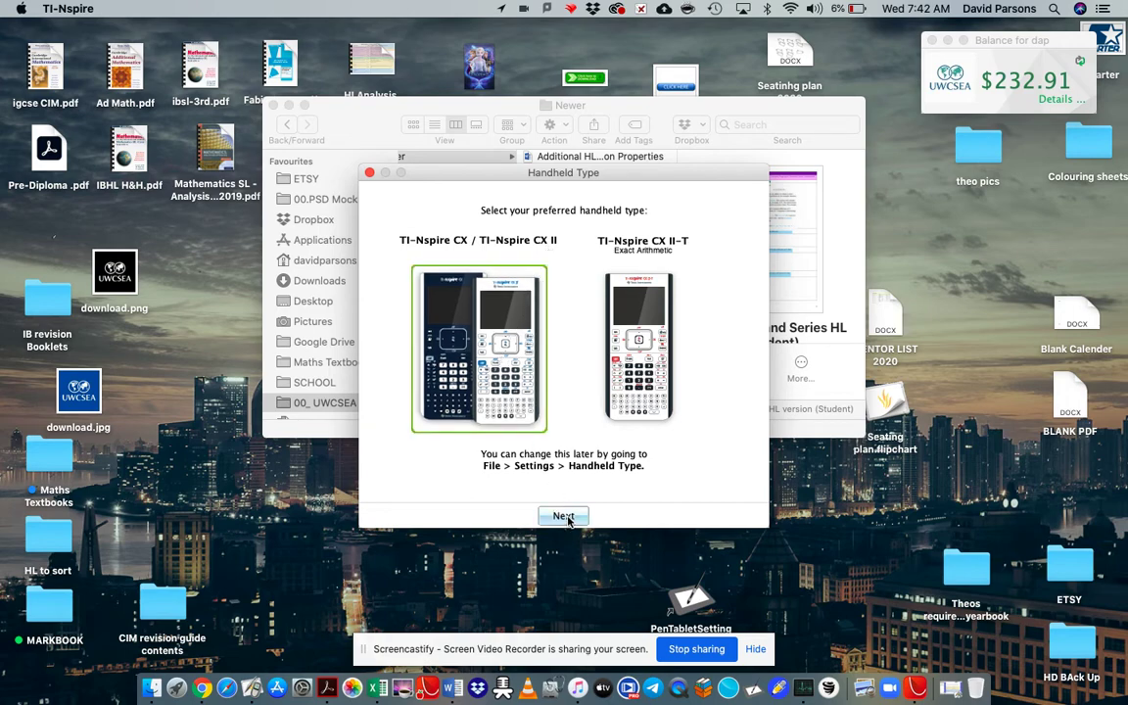
pyautogui.click(564, 515)
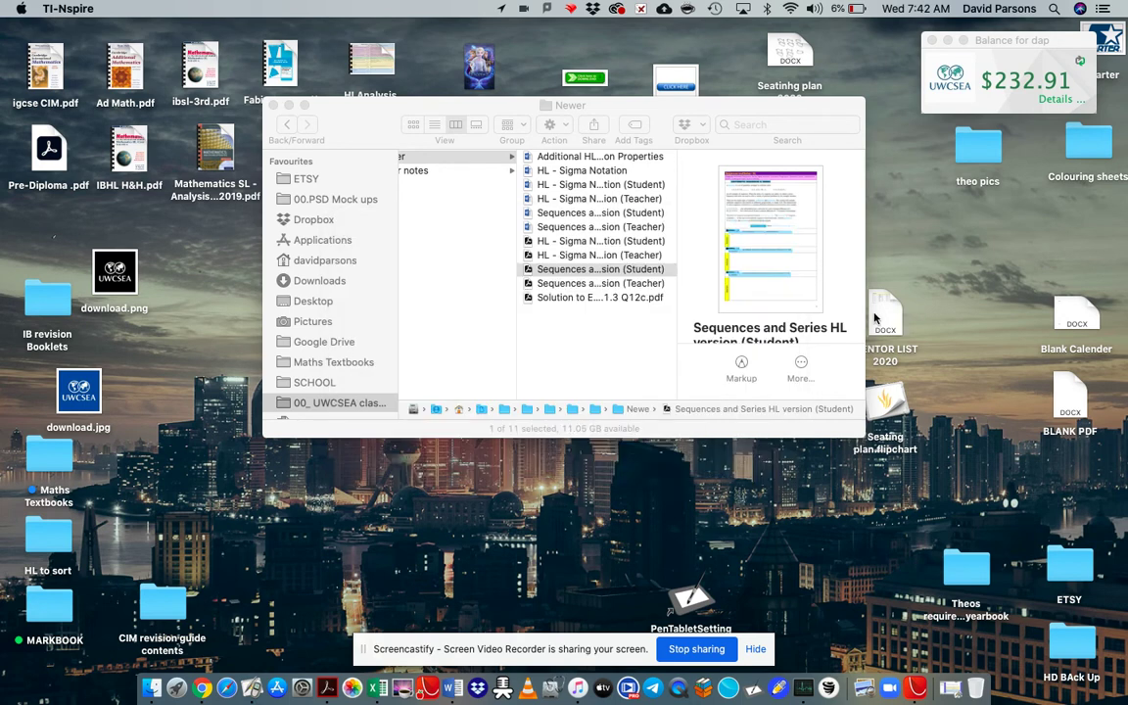
pyautogui.moveTo(884, 316); pyautogui.dragTo(986, 323)
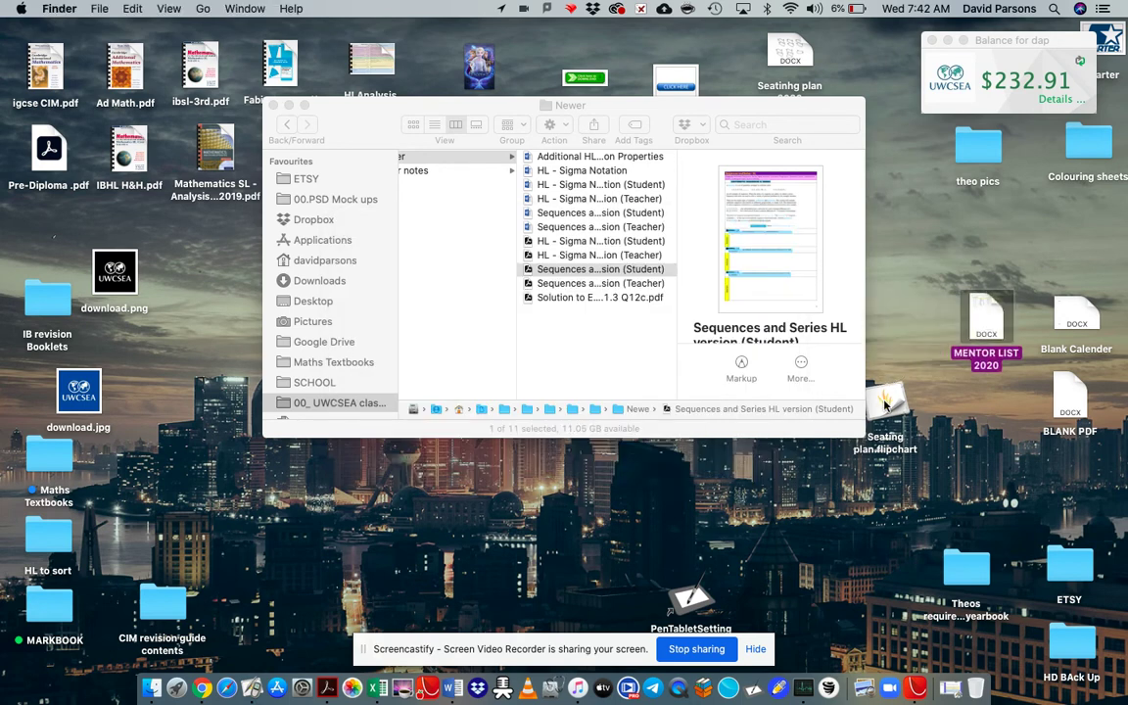
# Rearrange desktop icons, then proceed in the Activation Wizard with Yes-Activate Your License
pyautogui.moveTo(885, 401); pyautogui.dragTo(956, 405)
pyautogui.moveTo(967, 568); pyautogui.dragTo(976, 636)
pyautogui.moveTo(87, 390); pyautogui.dragTo(54, 372)
pyautogui.moveTo(115, 259); pyautogui.dragTo(50, 217)
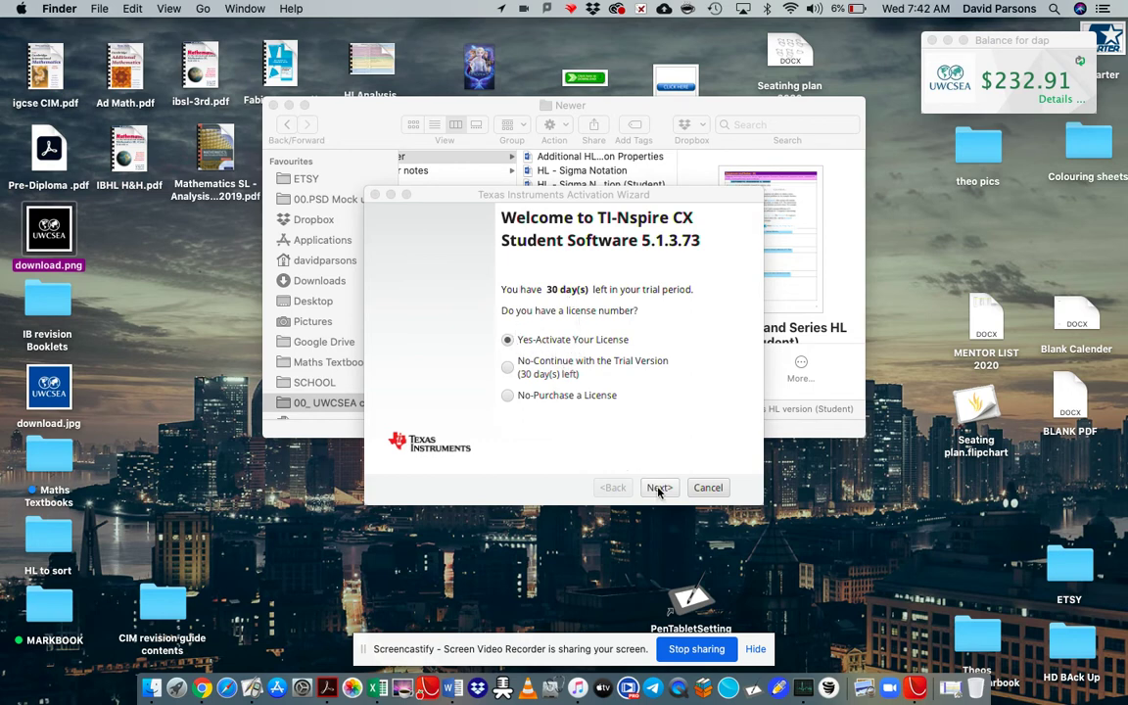
pyautogui.click(419, 195)
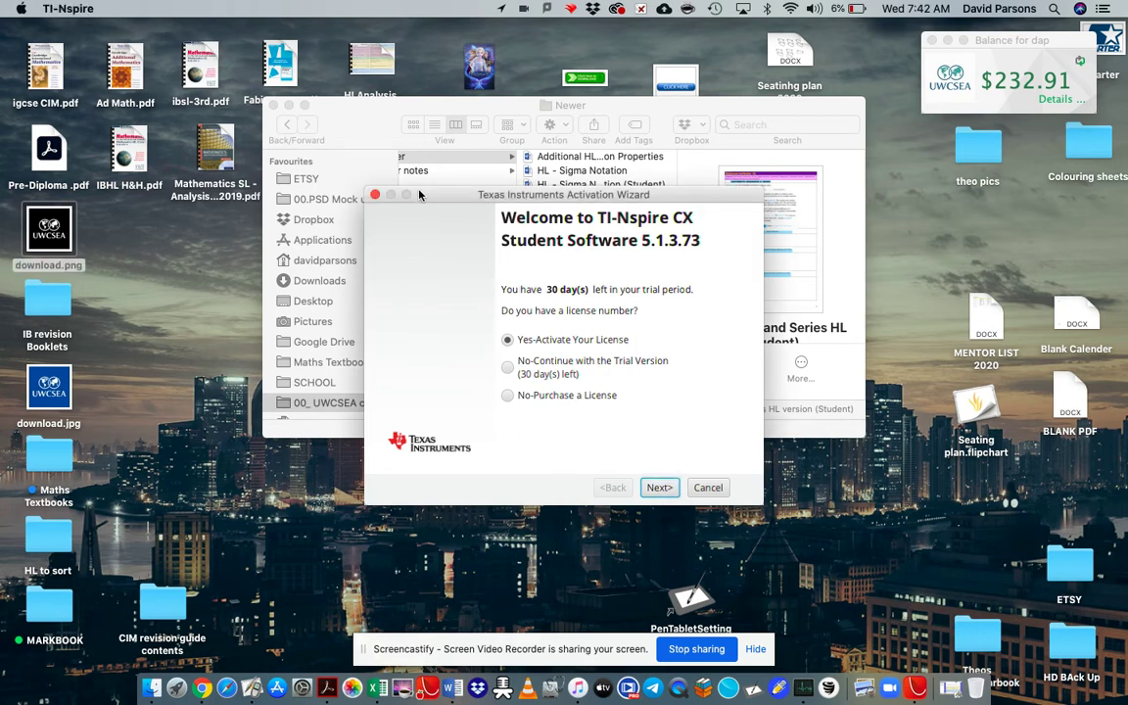
pyautogui.click(660, 488)
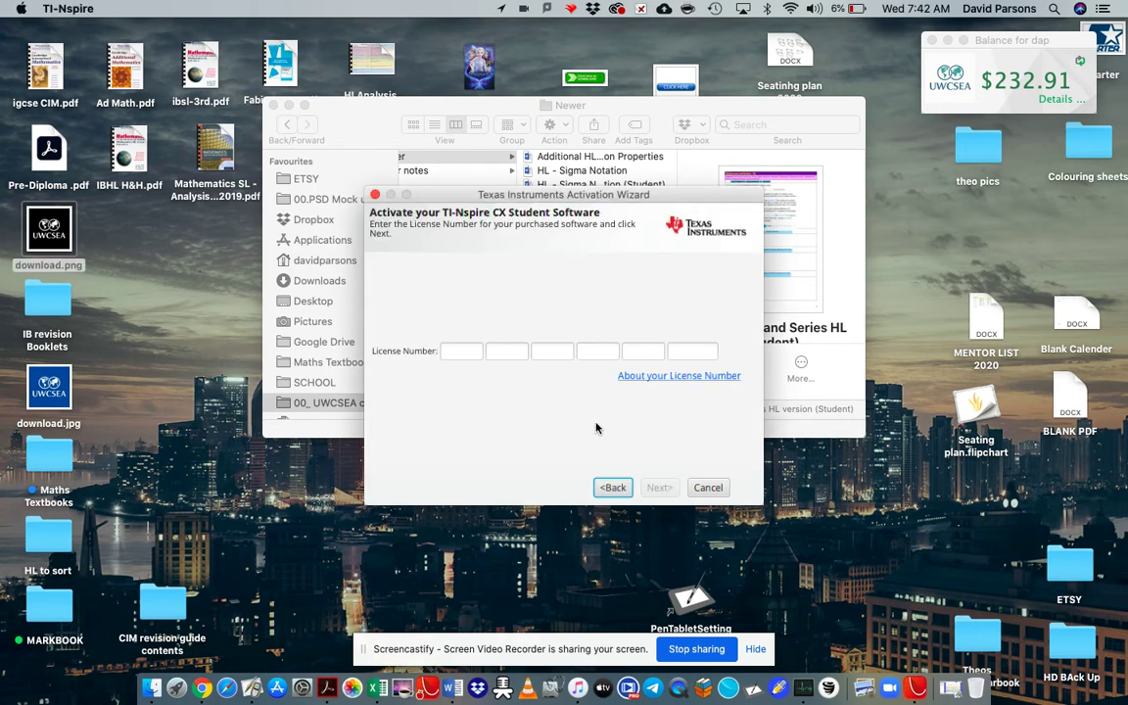
# Minimize Finder and type the purchased license number into the License Number boxes
pyautogui.click(289, 106)
pyautogui.click(451, 350)
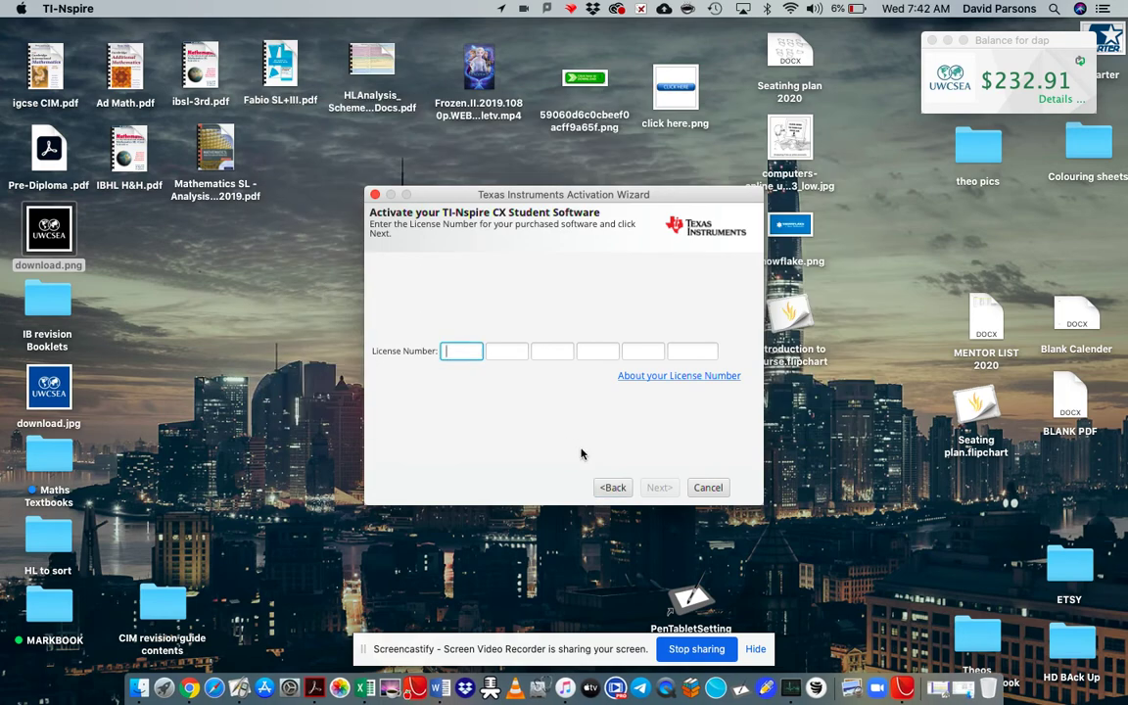
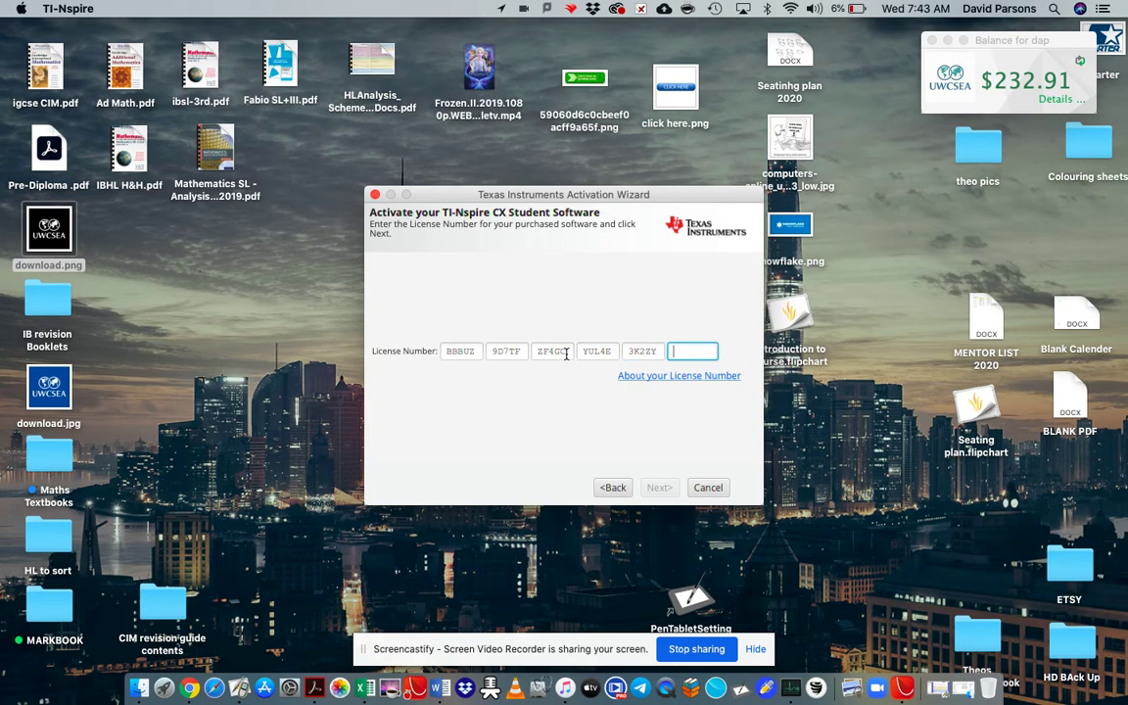
# Submit the license number, pick All other countries, accept the license agreement and activate
pyautogui.click(659, 488)
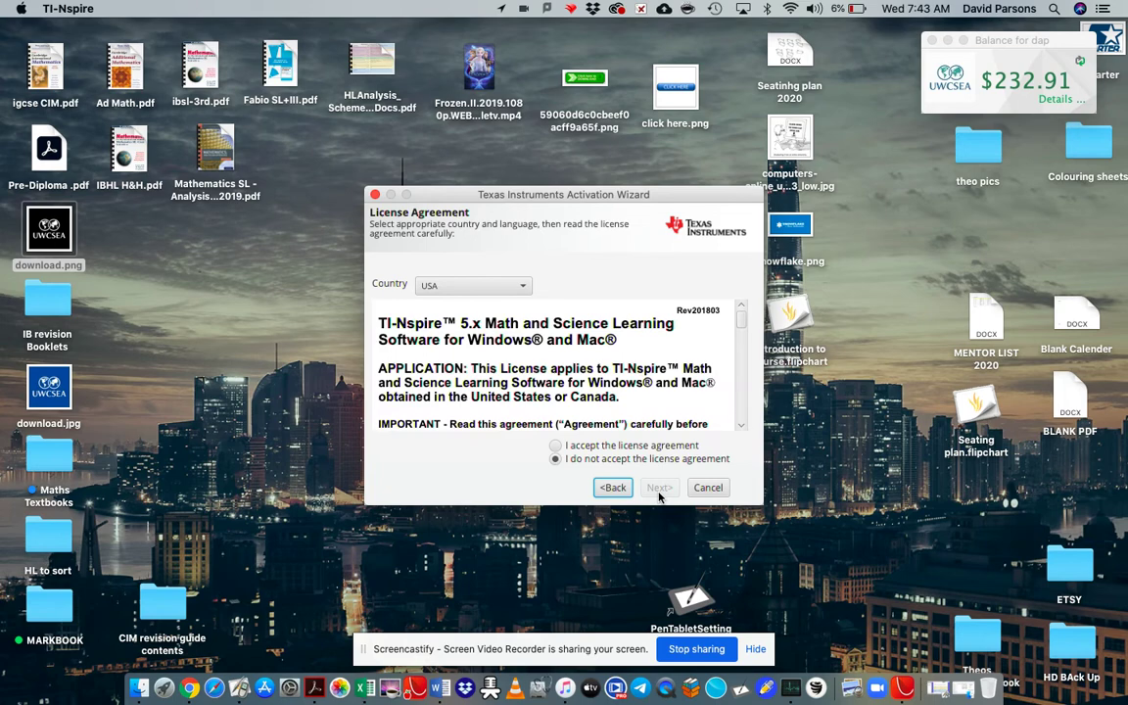
pyautogui.scroll(-4, 484, 337)
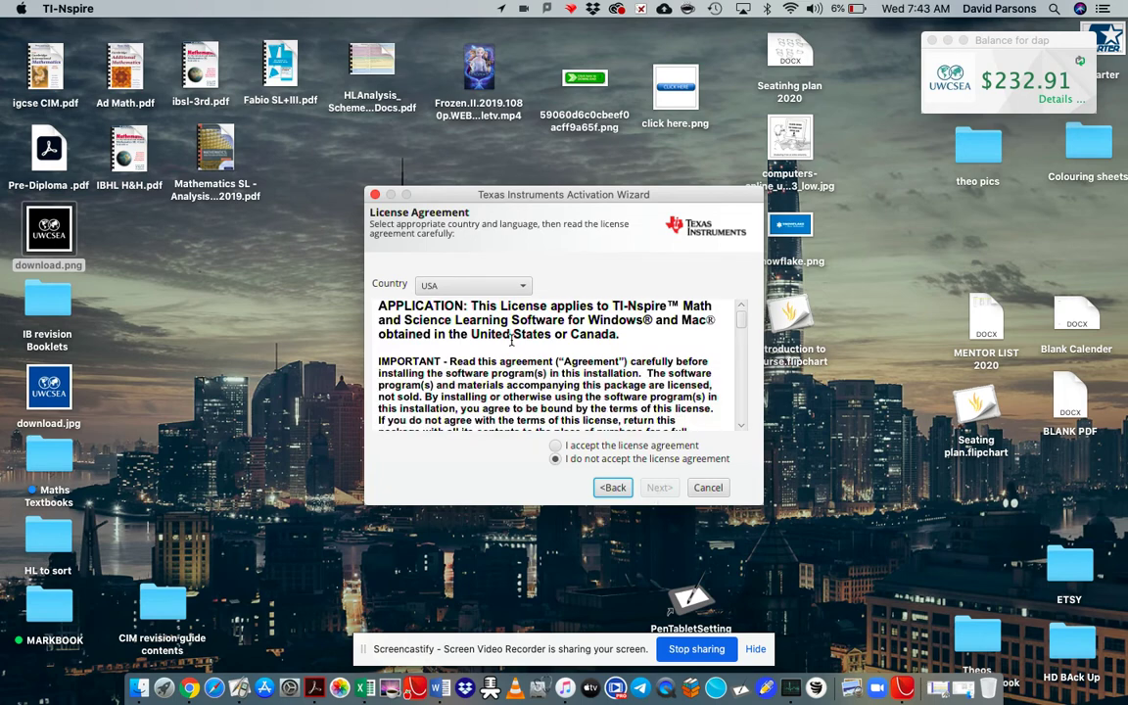
pyautogui.click(478, 284)
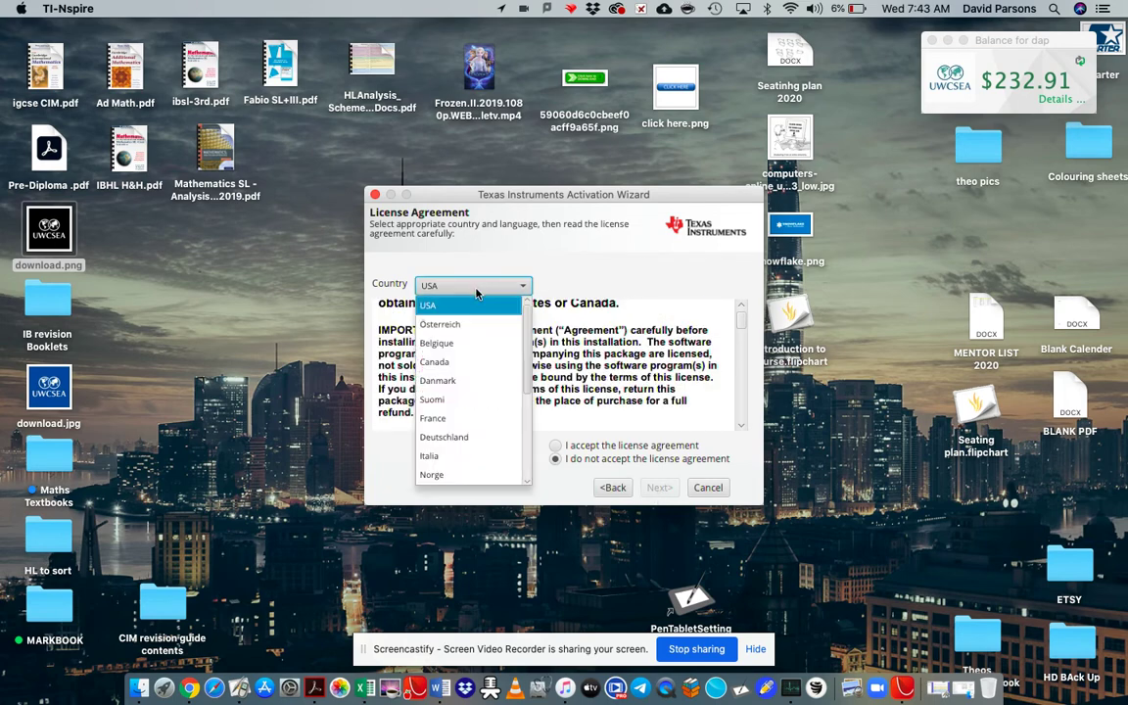
pyautogui.scroll(-5, 478, 383)
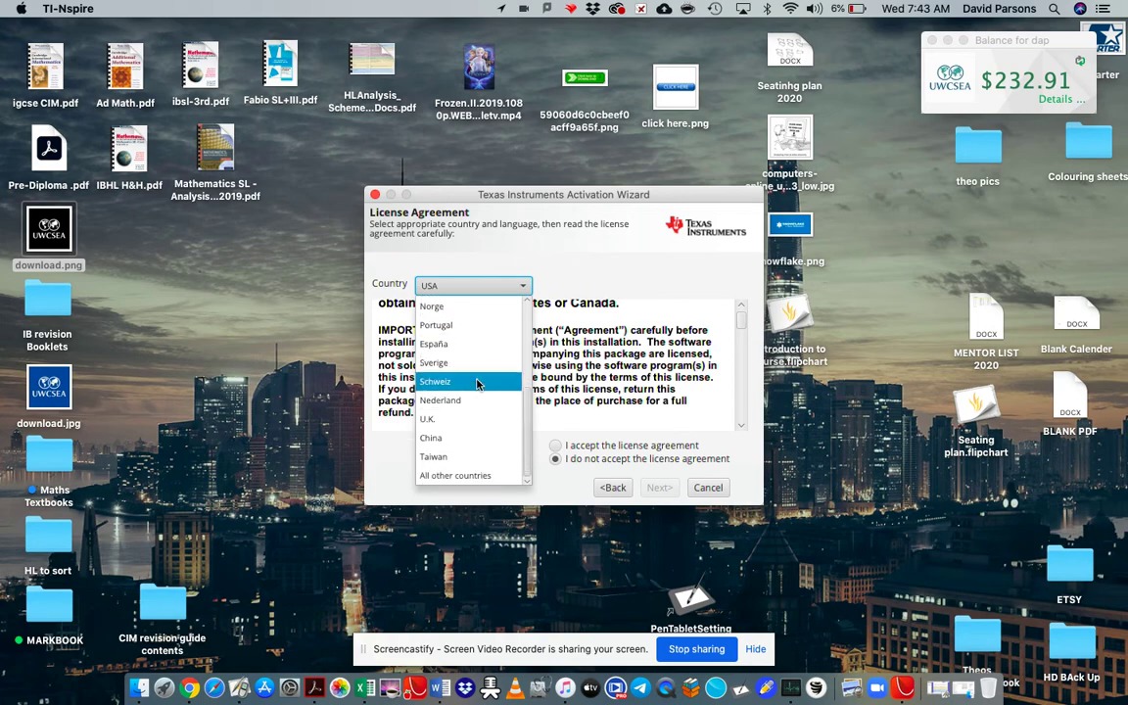
pyautogui.click(457, 482)
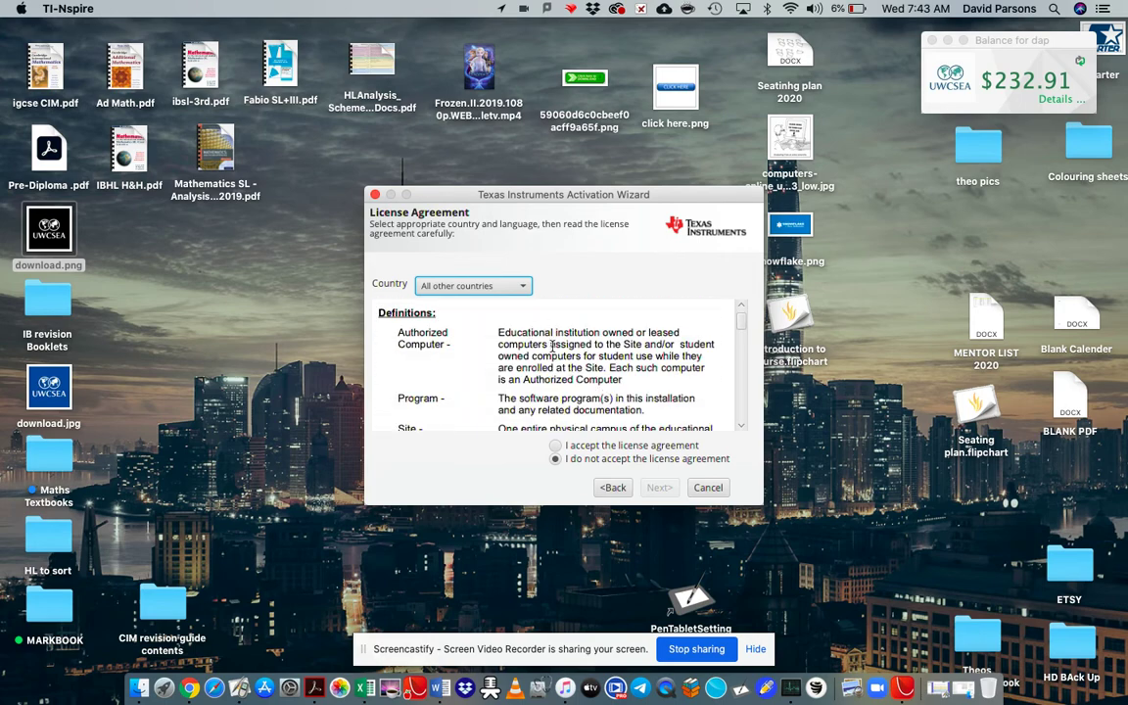
pyautogui.click(607, 446)
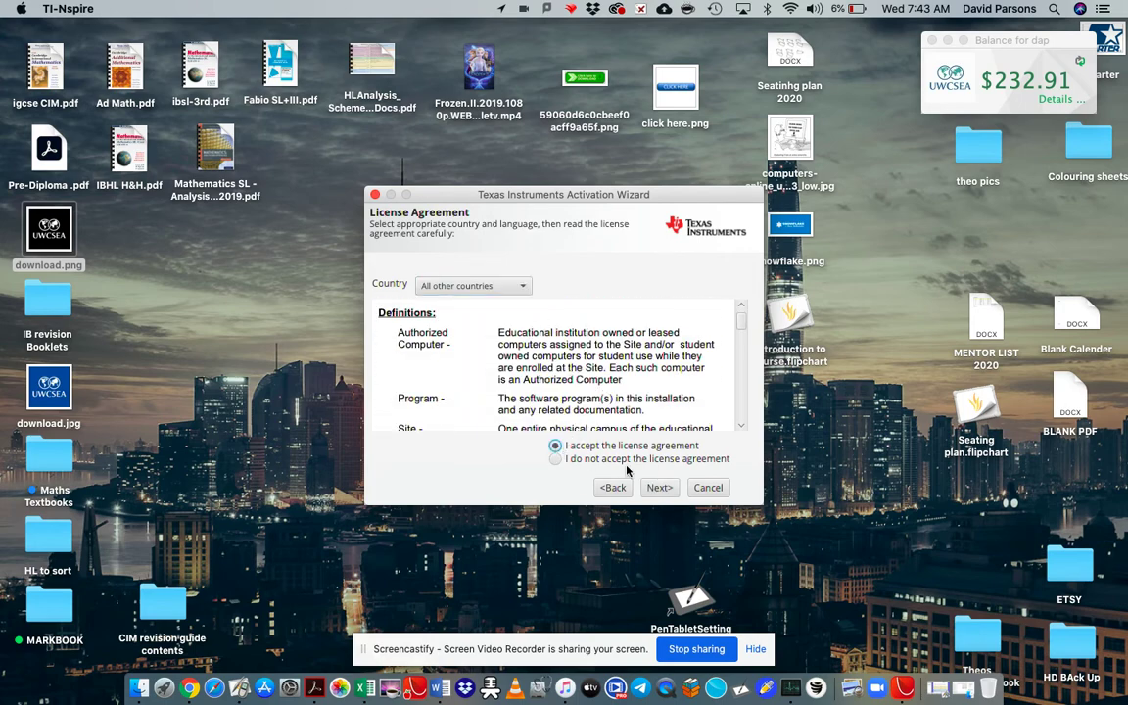
pyautogui.click(659, 486)
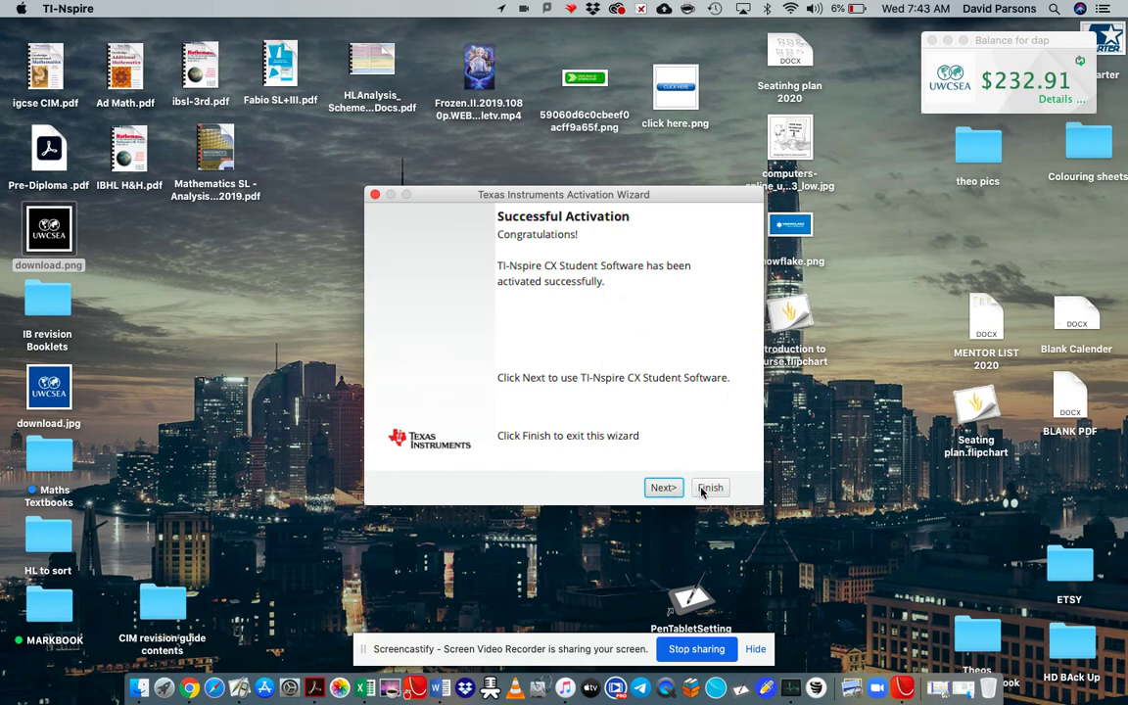
# Finish the activation wizard, launch TI-Nspire from the Dock and decline sharing usage data
pyautogui.click(708, 488)
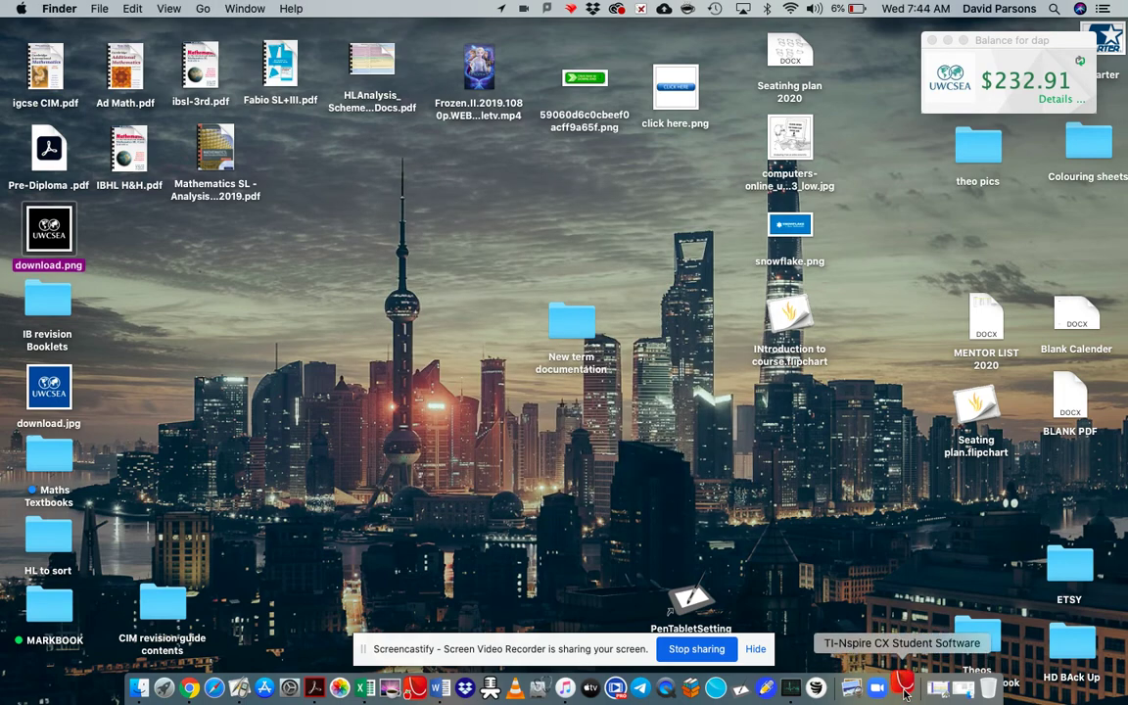
pyautogui.click(904, 688)
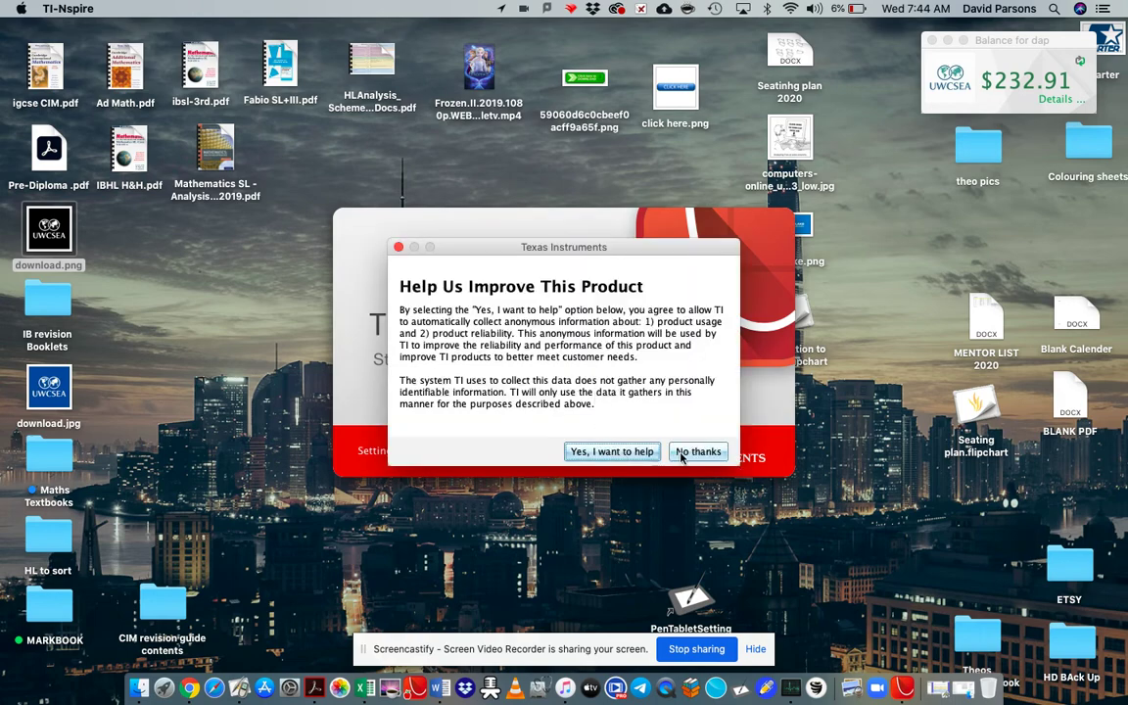
pyautogui.click(690, 455)
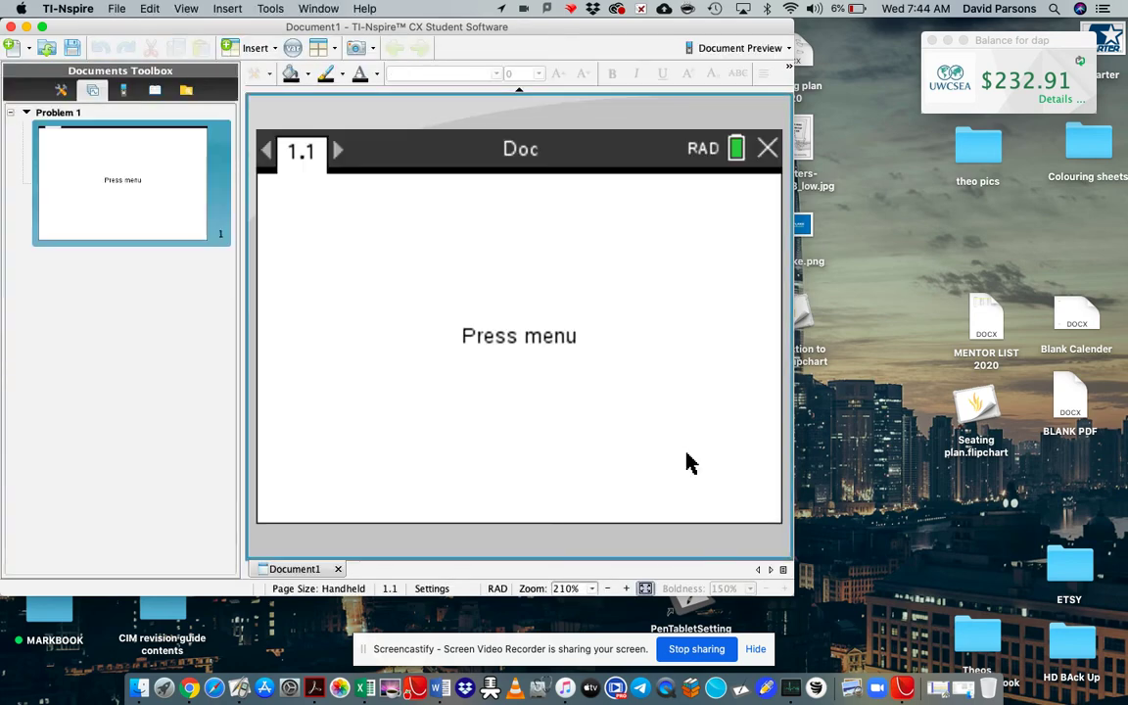
# Make Document1 full screen after browsing the Add menu, and zoom the page from 277% to 180%
pyautogui.press('super+m')
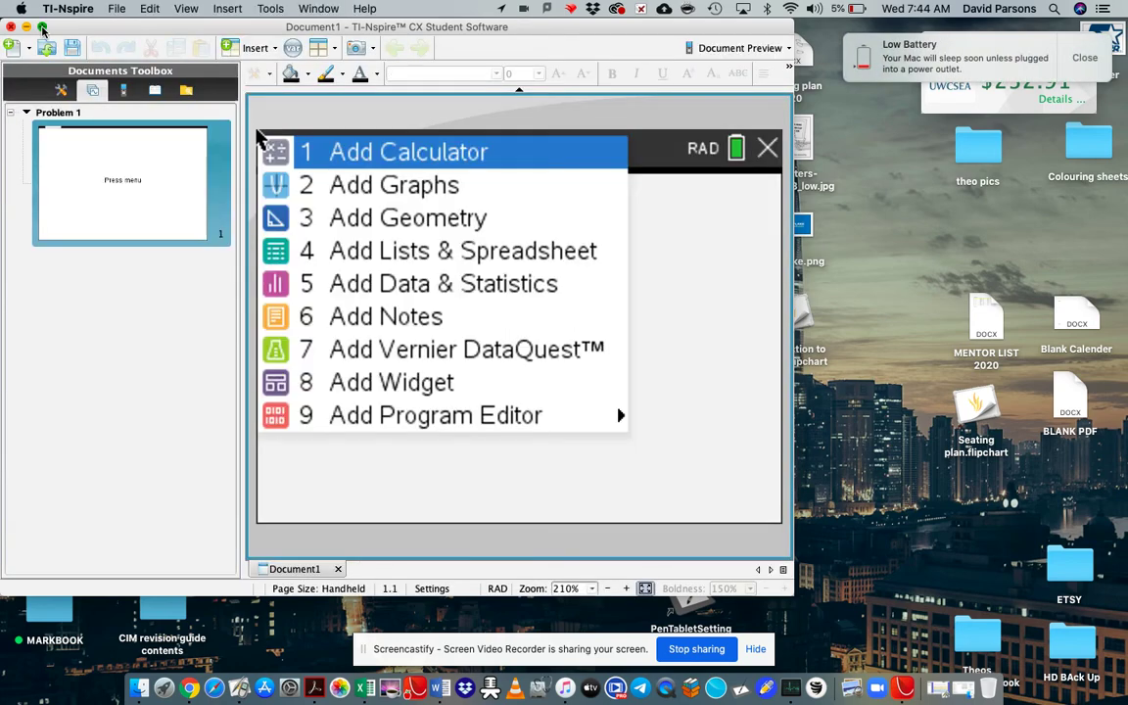
pyautogui.click(42, 27)
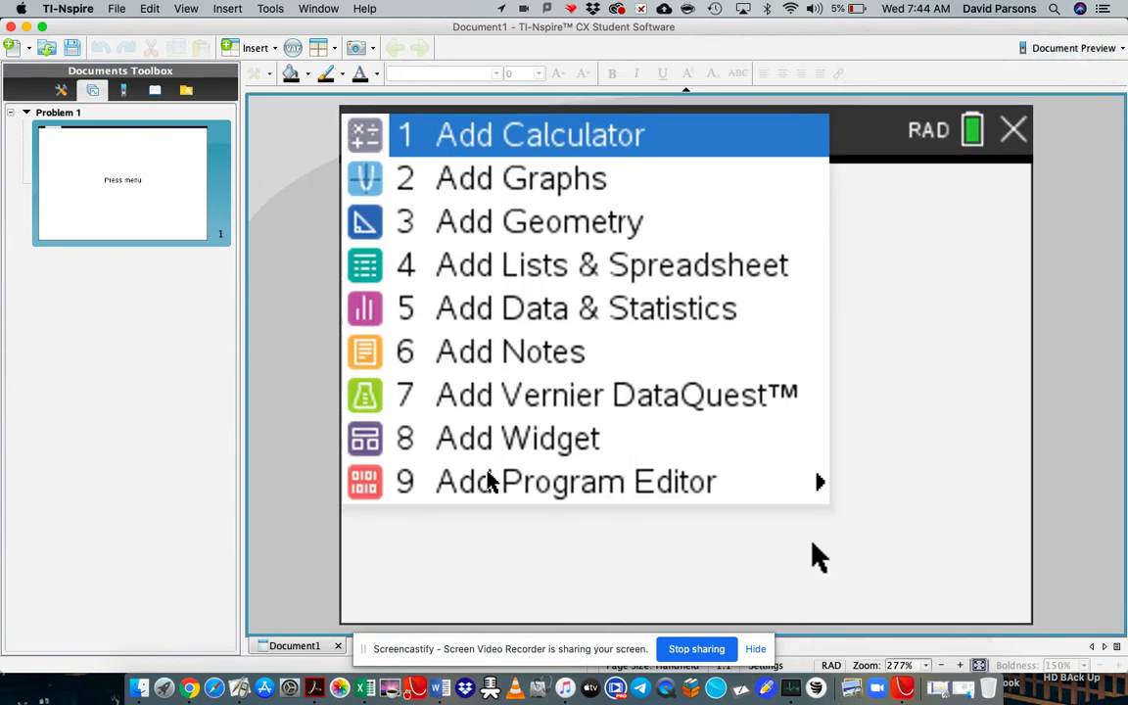
pyautogui.click(455, 485)
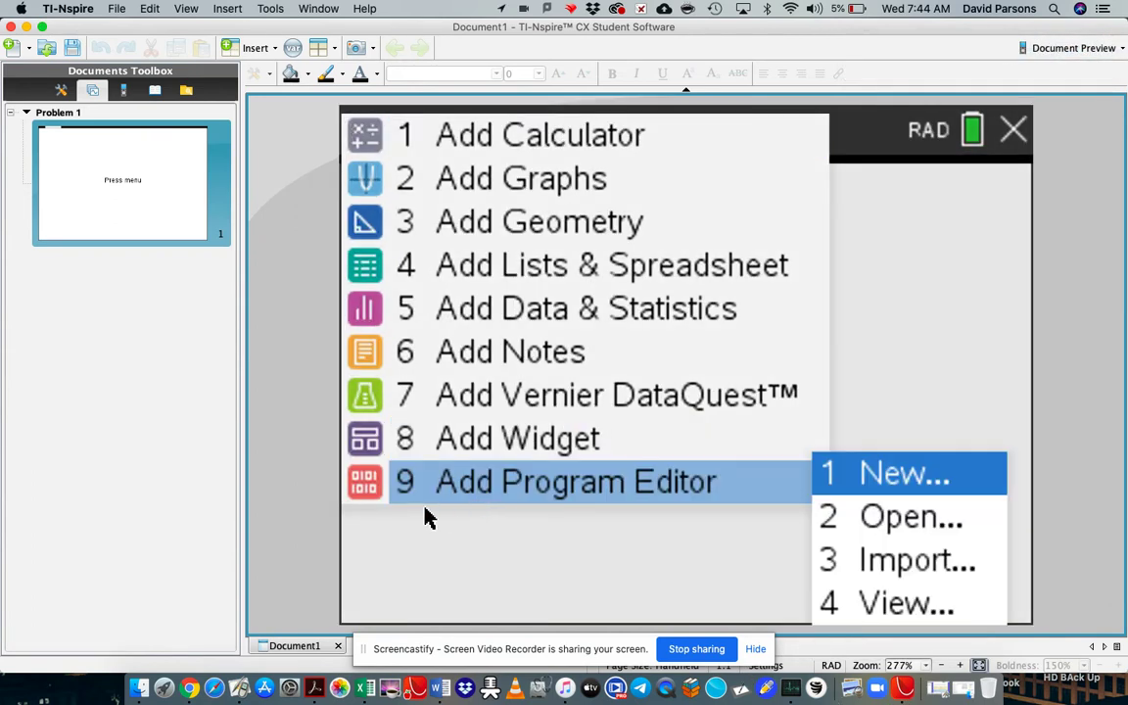
pyautogui.click(874, 348)
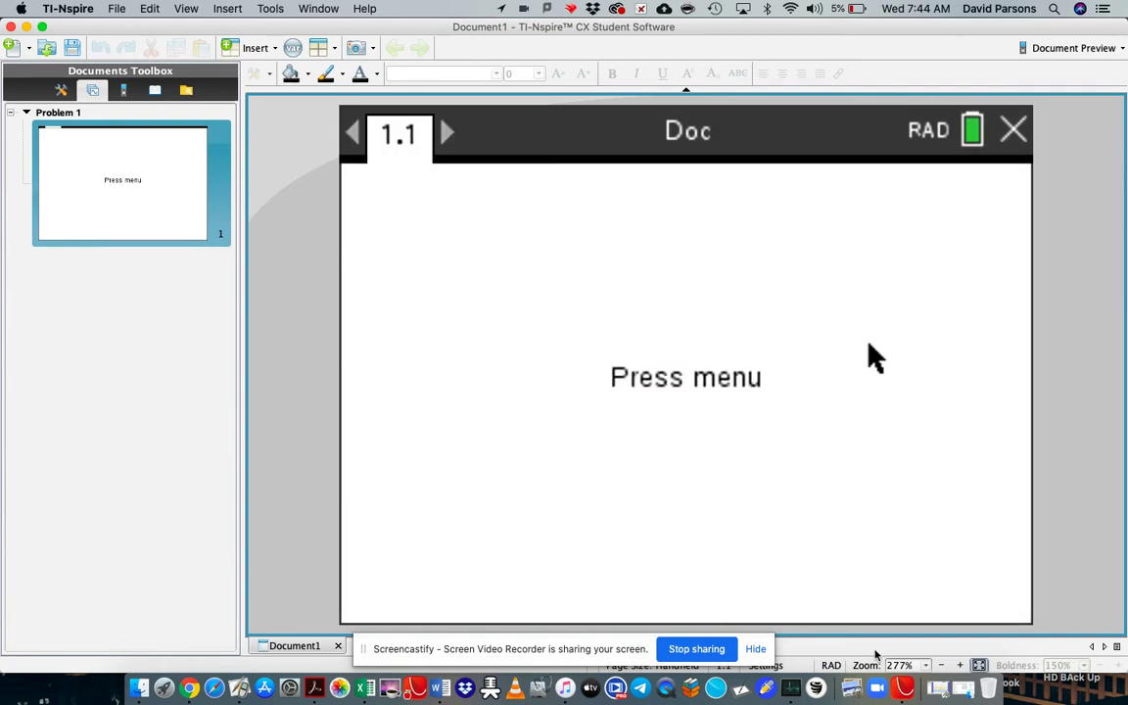
pyautogui.click(941, 665)
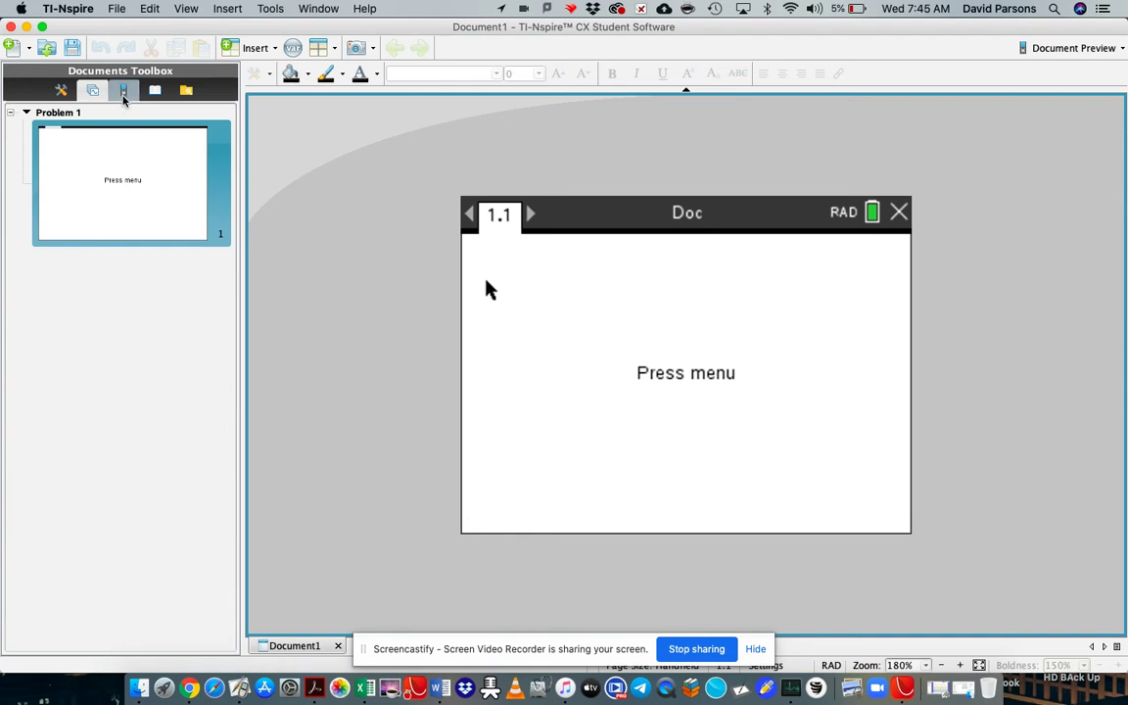
# Show the handheld keypad, try the Dark style, settle on Light, and exit full screen
pyautogui.click(124, 91)
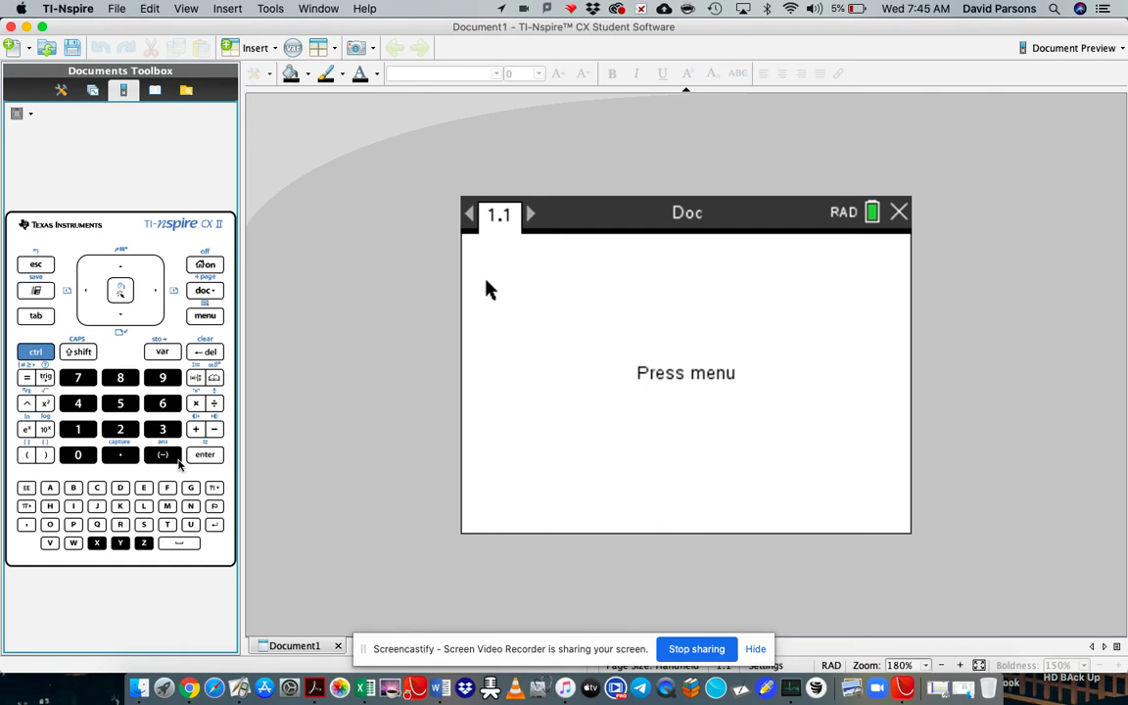
pyautogui.click(27, 115)
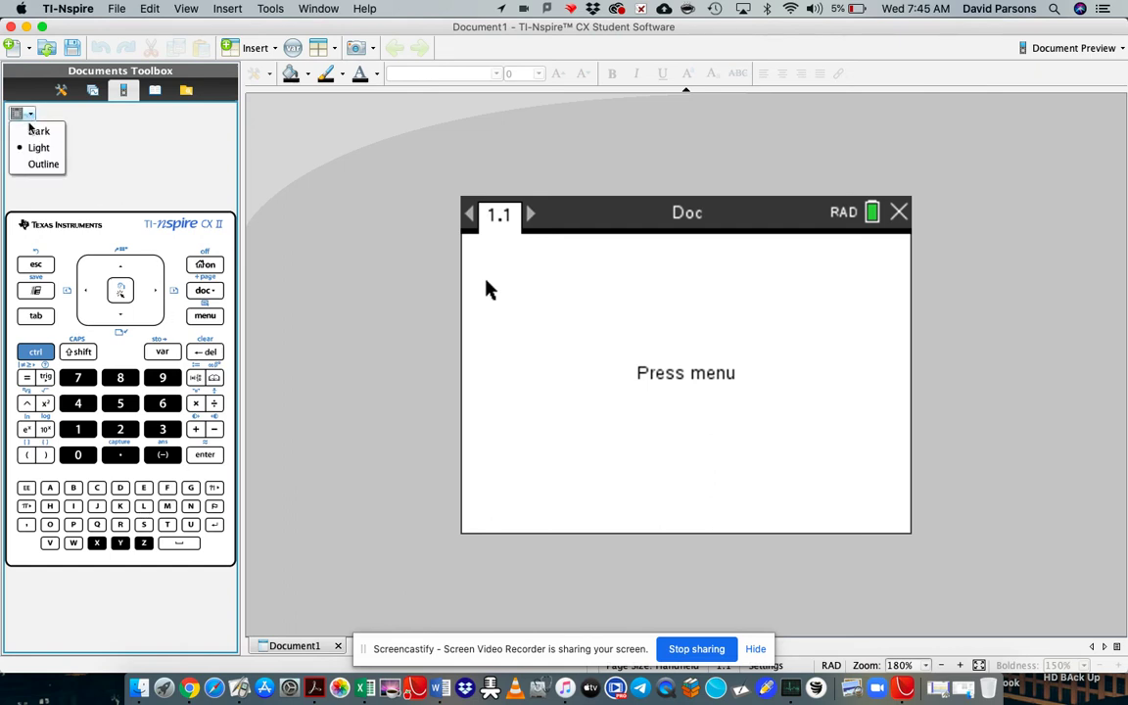
pyautogui.click(37, 131)
pyautogui.click(32, 116)
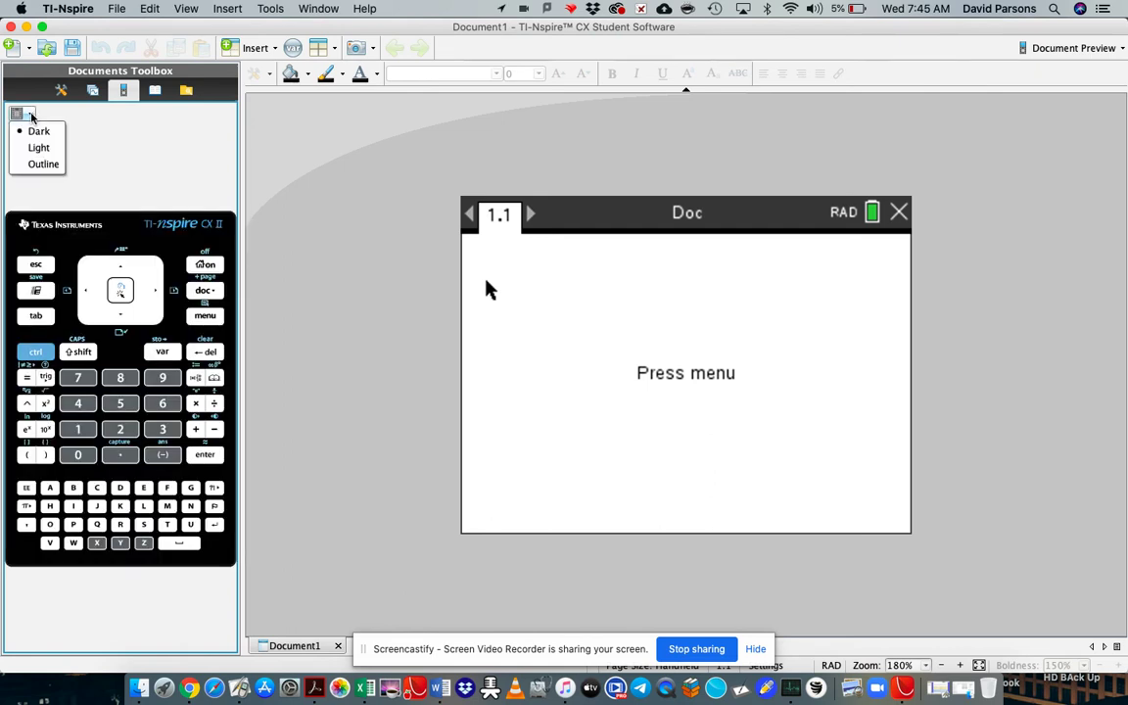
pyautogui.click(38, 147)
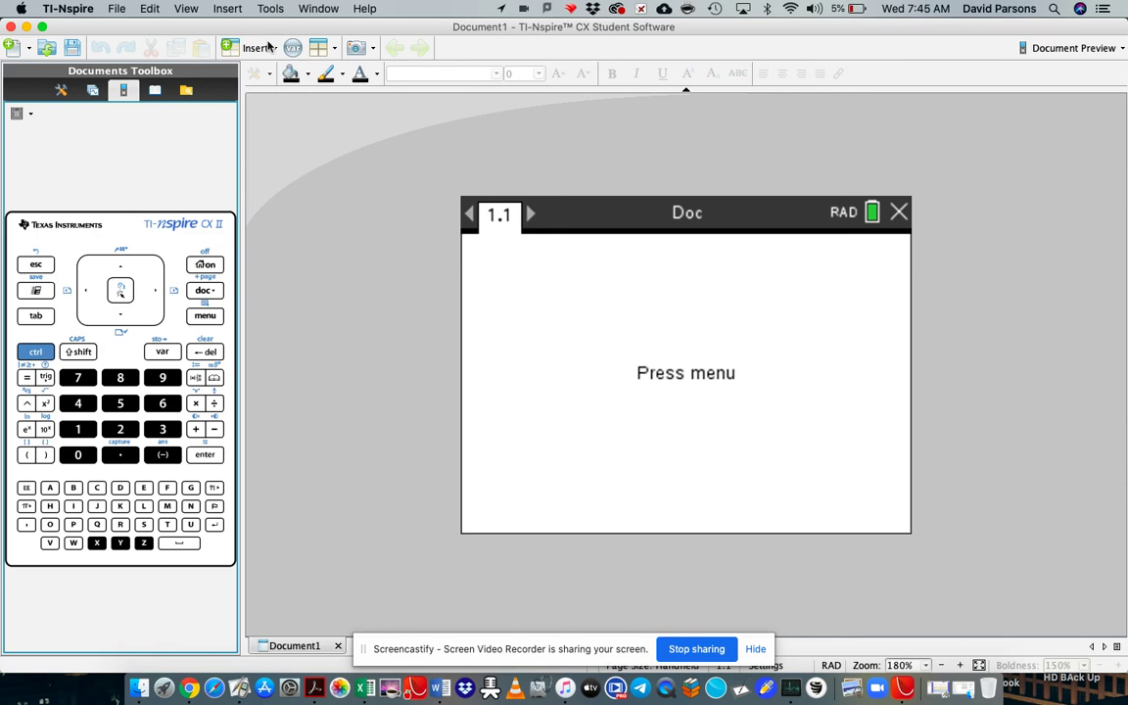
pyautogui.click(41, 27)
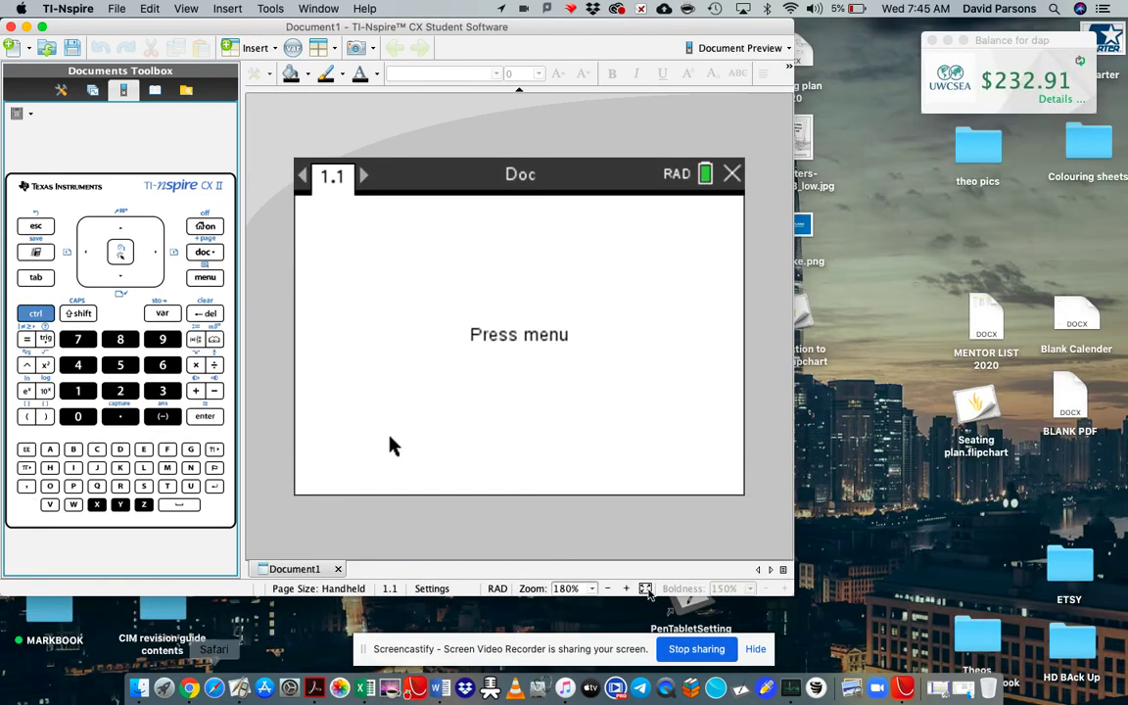
# Widen the TI-Nspire window, then switch to Chrome's Screencastify My Recordings page
pyautogui.moveTo(793, 599); pyautogui.dragTo(1065, 634)
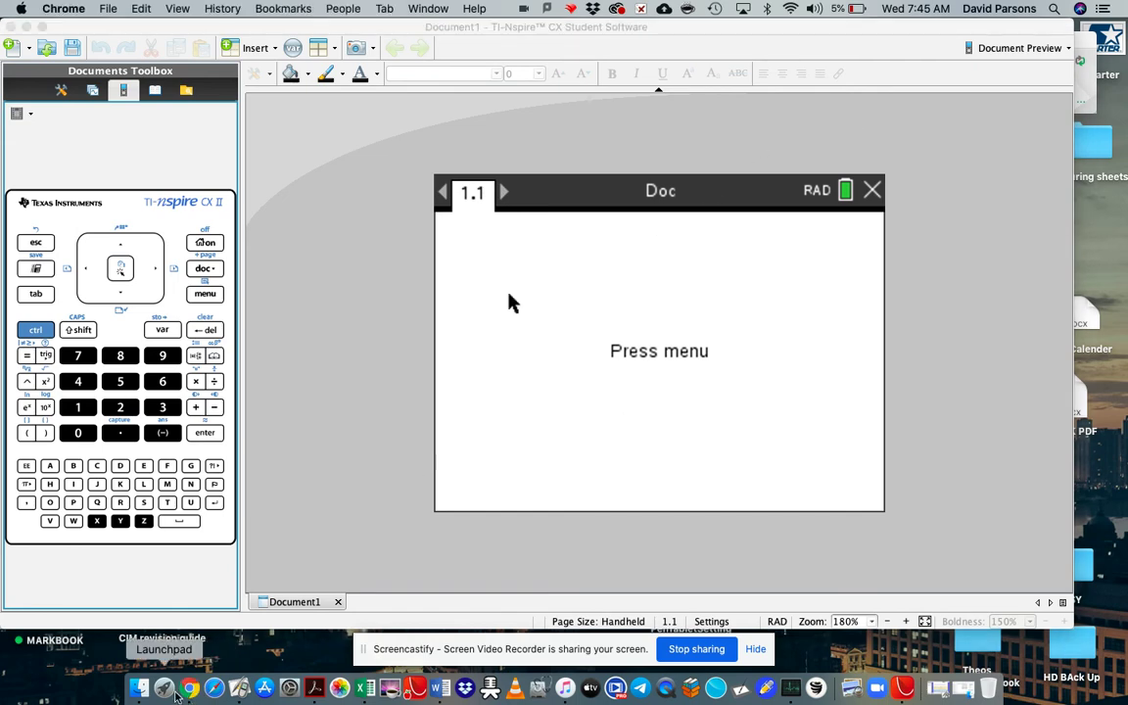
pyautogui.hotkey('ctrl', 'Up')
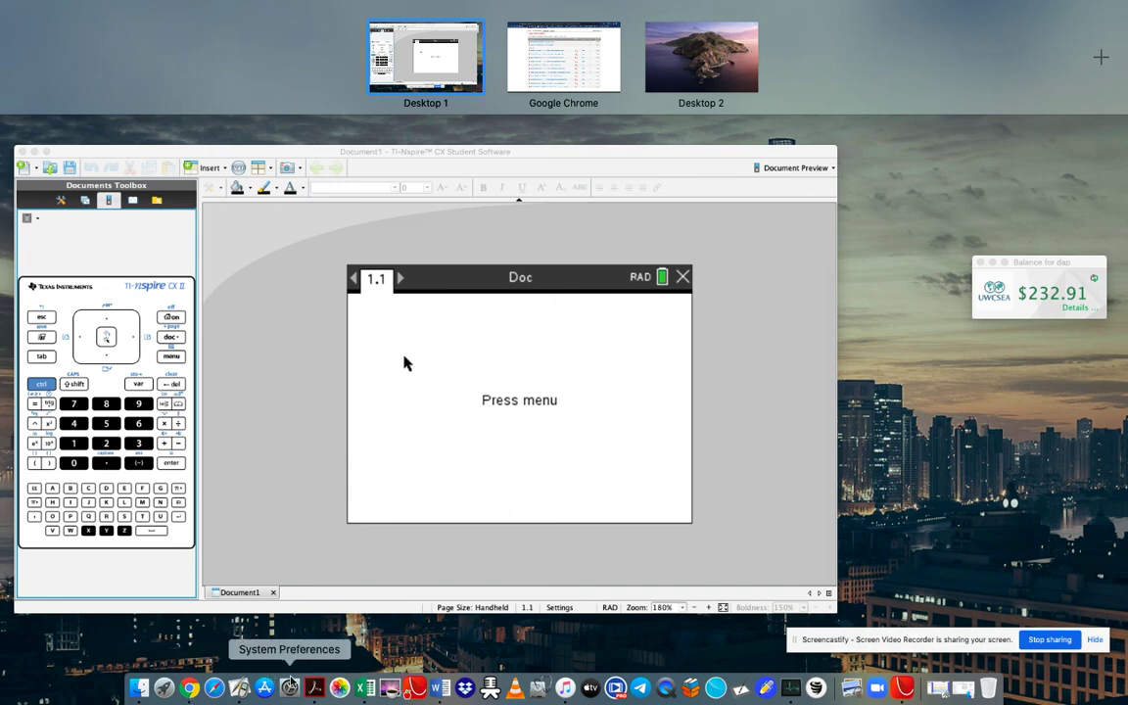
pyautogui.click(191, 689)
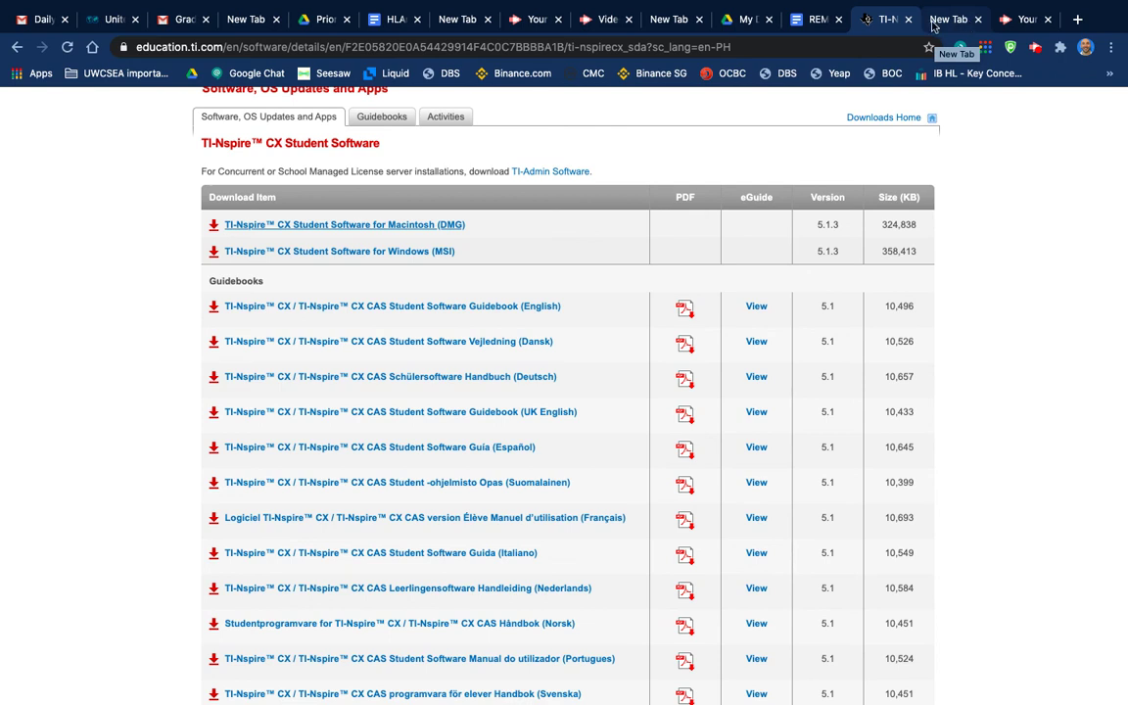
pyautogui.click(1016, 20)
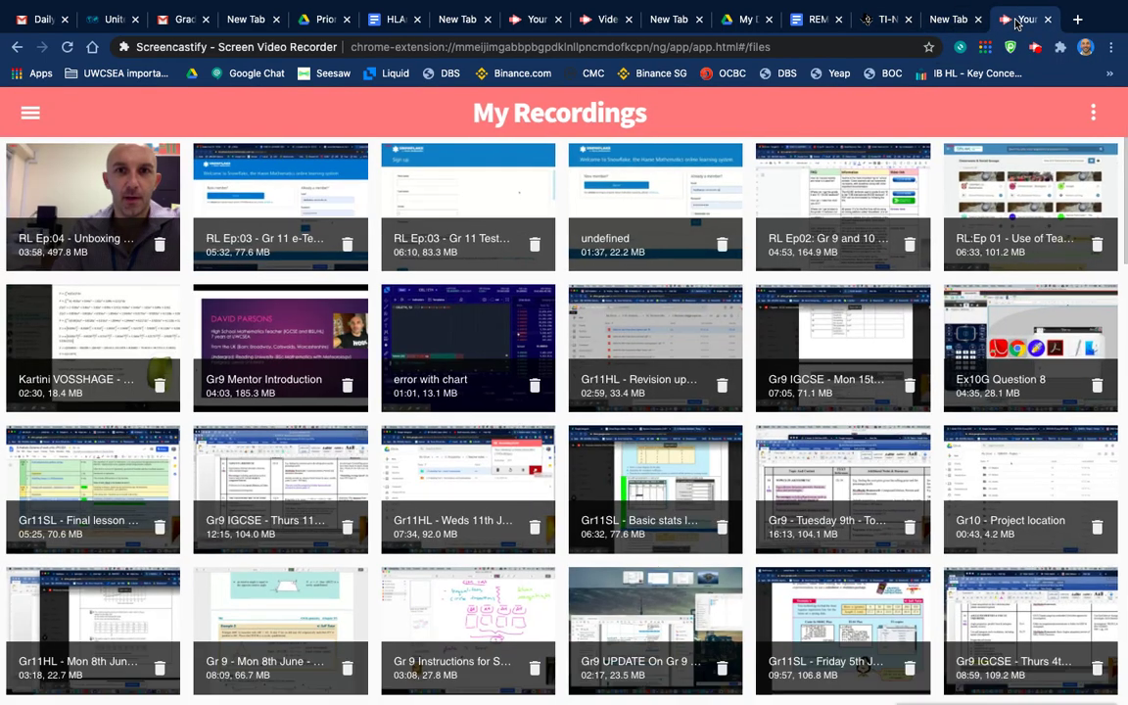